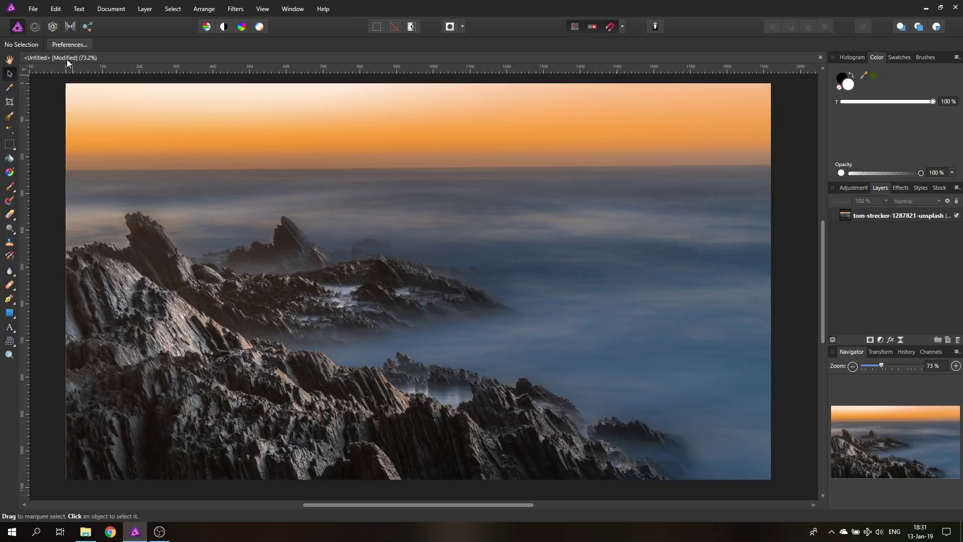
- Create a new 1920 × 1080 px Web FHD 1080p document with a transparent background
{"action": "left_click", "coordinate": [33, 8]}
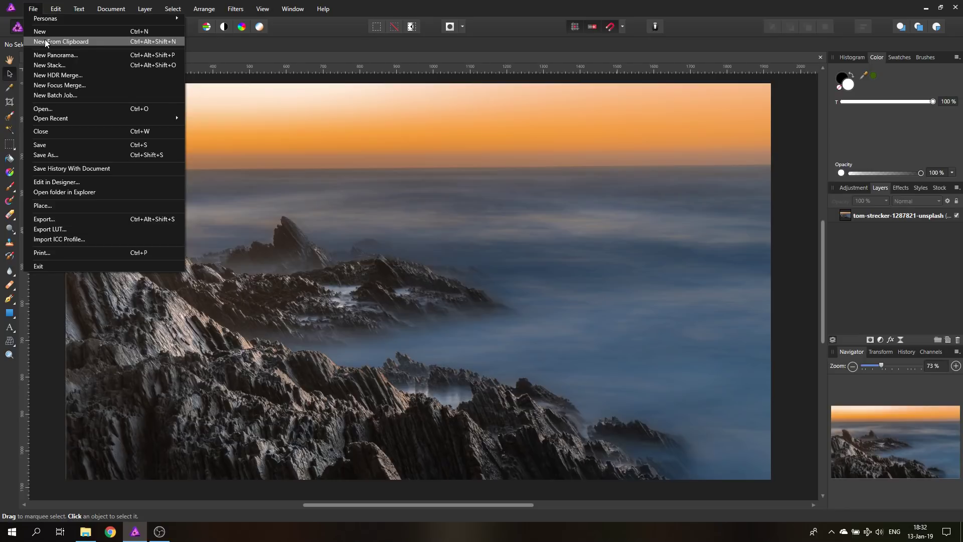
{"action": "left_click", "coordinate": [46, 26]}
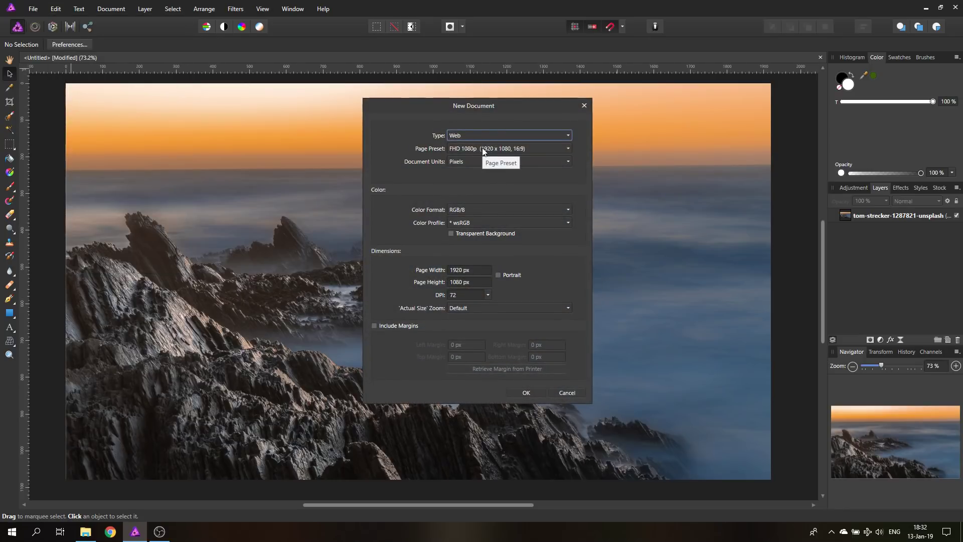
{"action": "left_click", "coordinate": [533, 393]}
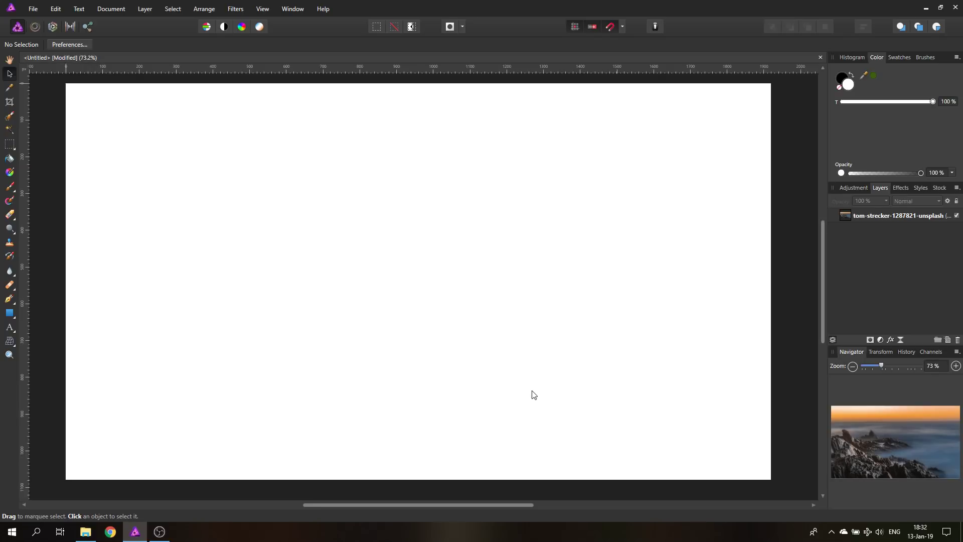
{"action": "left_click", "coordinate": [111, 9]}
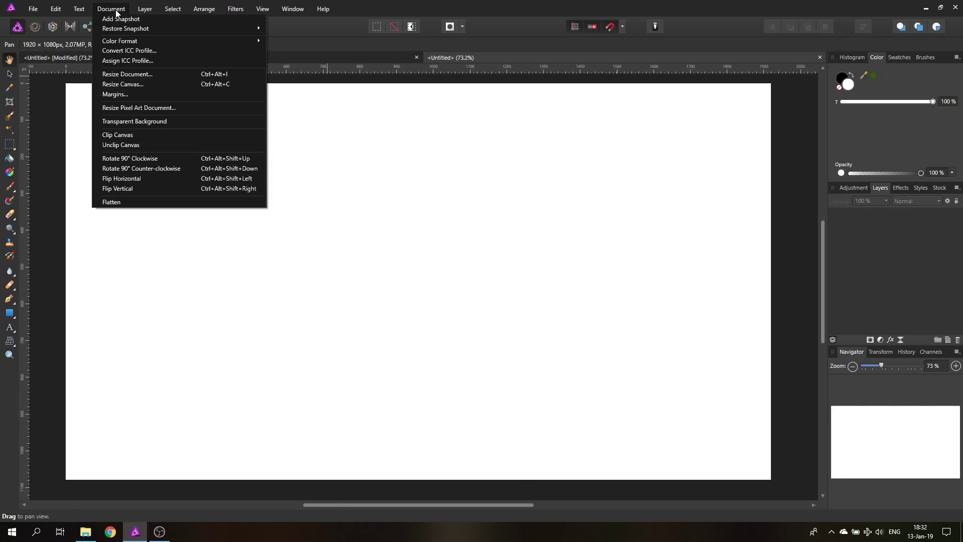
{"action": "left_click", "coordinate": [139, 123]}
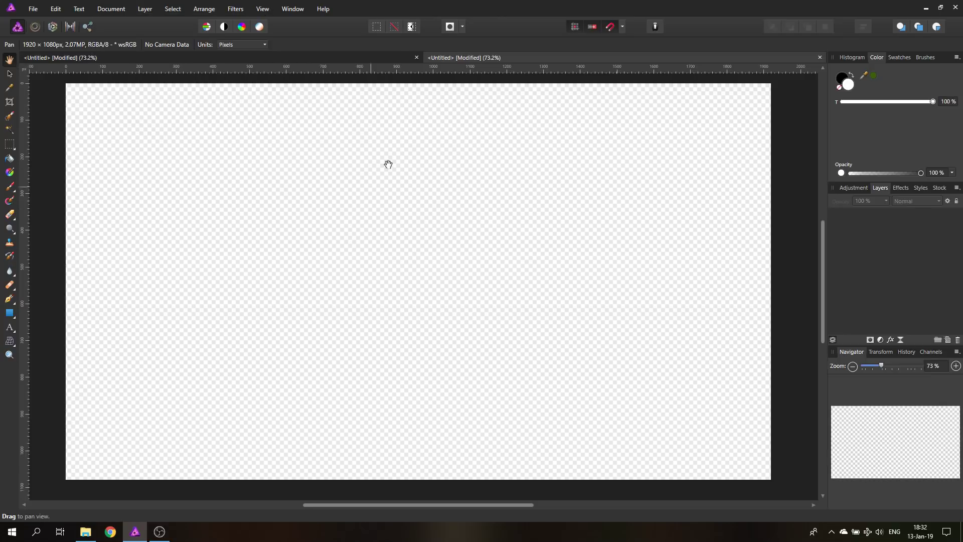
- Draw a rectangle spanning the whole canvas, fill it dark grey, then deselect it
{"action": "left_click", "coordinate": [10, 313]}
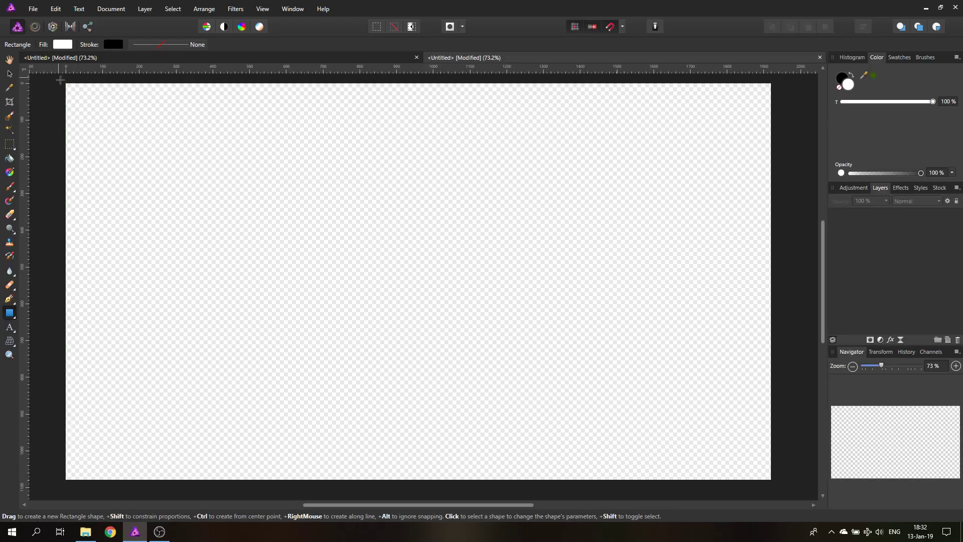
{"action": "left_click_drag", "start_coordinate": [61, 81], "coordinate": [783, 485]}
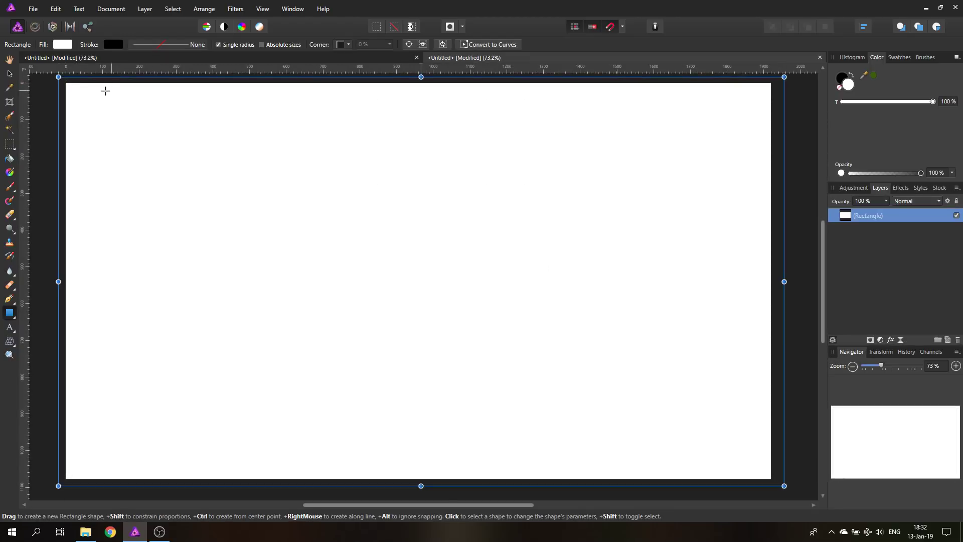
{"action": "left_click", "coordinate": [62, 44]}
{"action": "left_click_drag", "start_coordinate": [82, 121], "coordinate": [64, 110]}
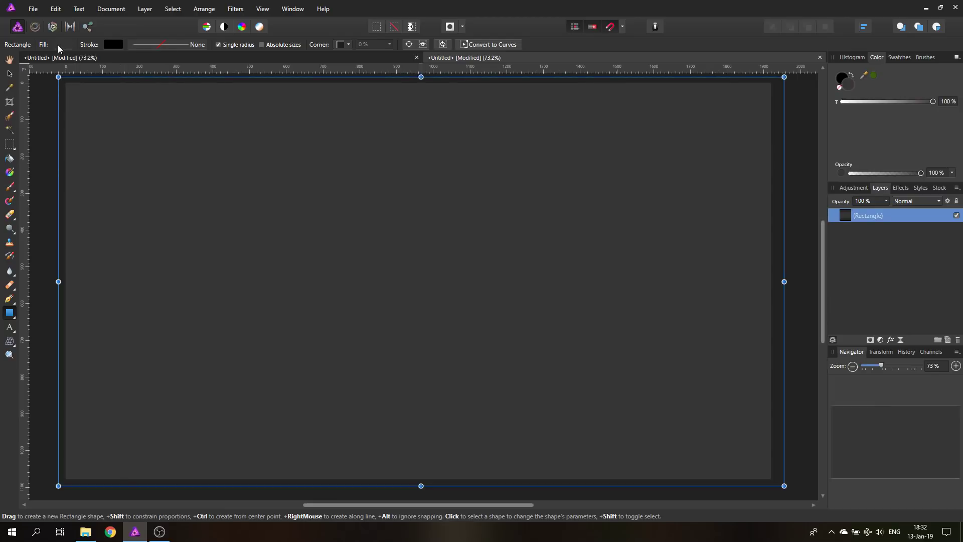
{"action": "left_click", "coordinate": [10, 74]}
{"action": "left_click", "coordinate": [33, 87]}
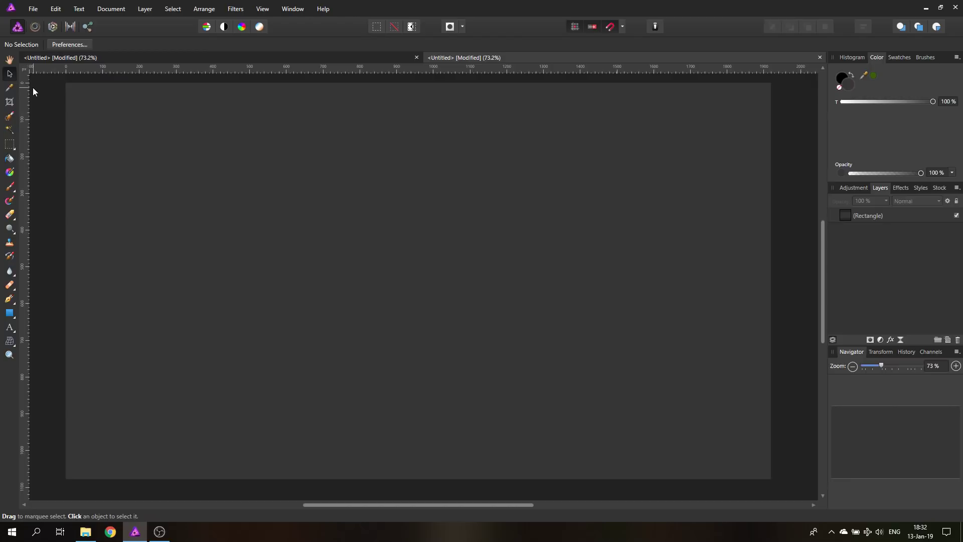
- Add artistic text 'copyright 2019' with a contact e-mail on the next line, centre-aligned
{"action": "left_click", "coordinate": [10, 327]}
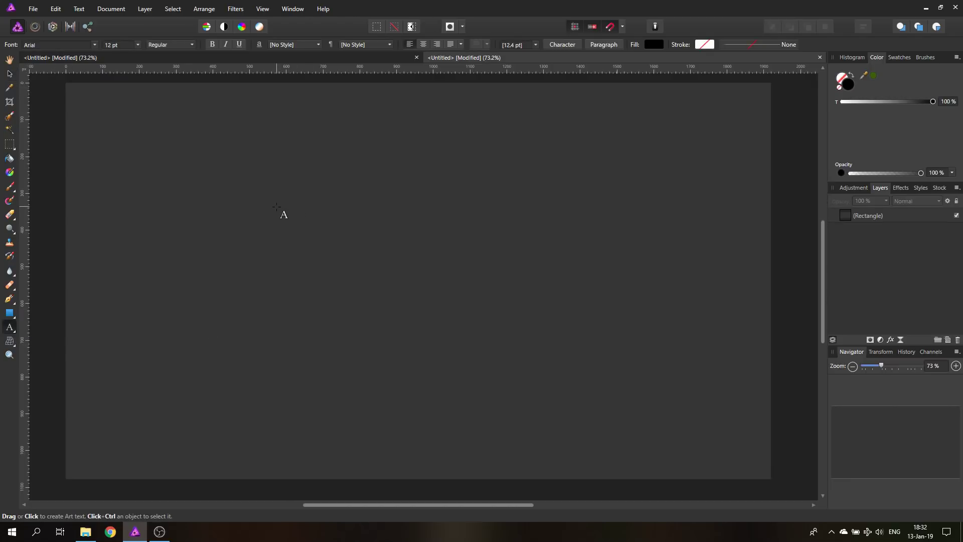
{"action": "left_click_drag", "start_coordinate": [277, 208], "coordinate": [339, 222]}
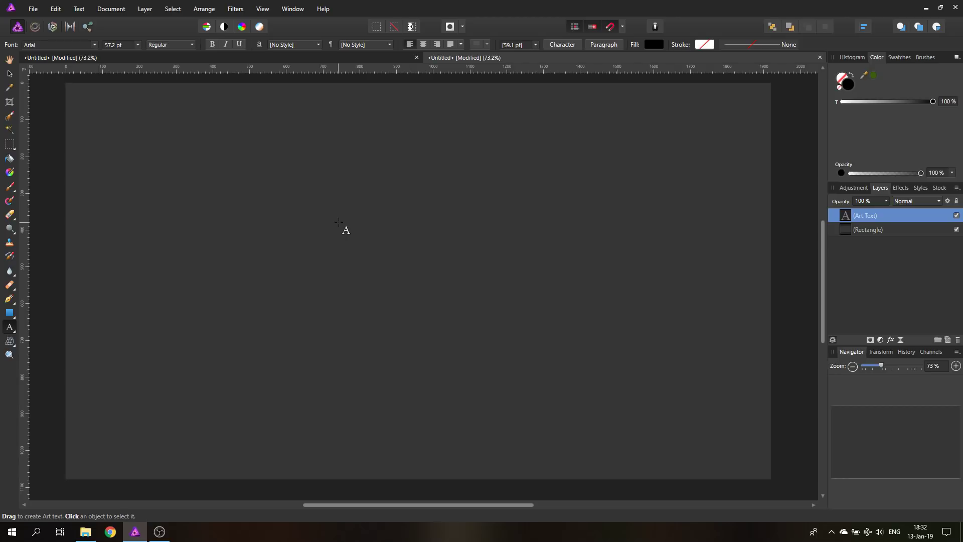
{"action": "type", "text": "copyrigh"}
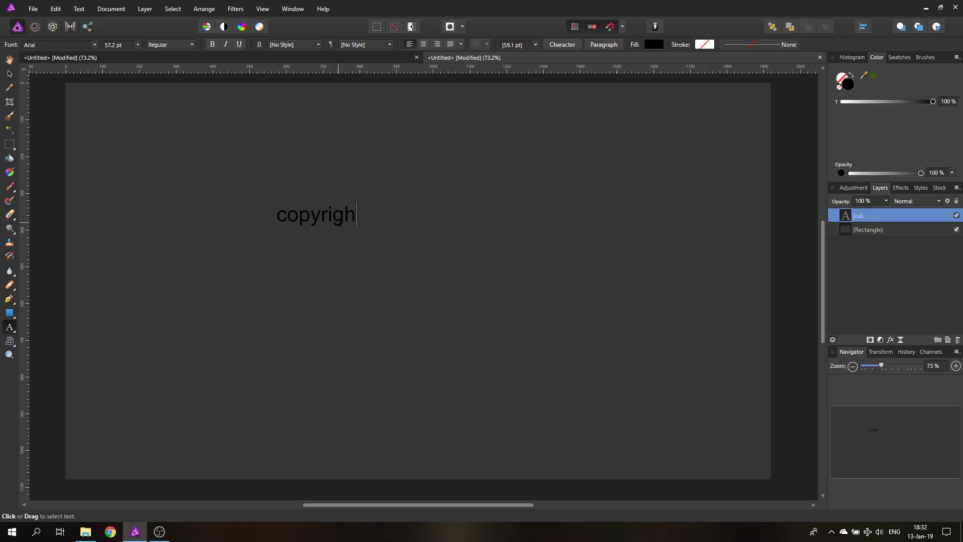
{"action": "type", "text": "t 2019"}
{"action": "key", "text": "Return"}
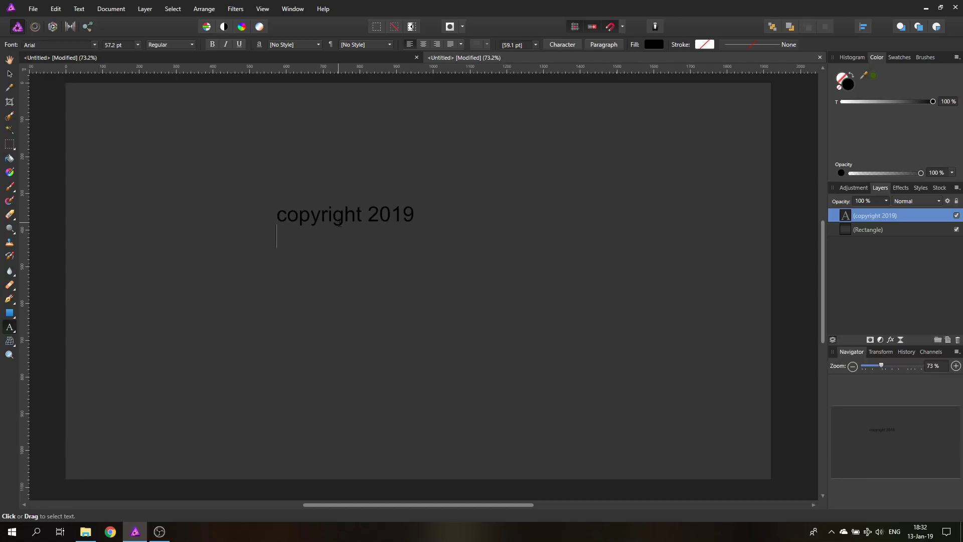
{"action": "type", "text": "thisme"}
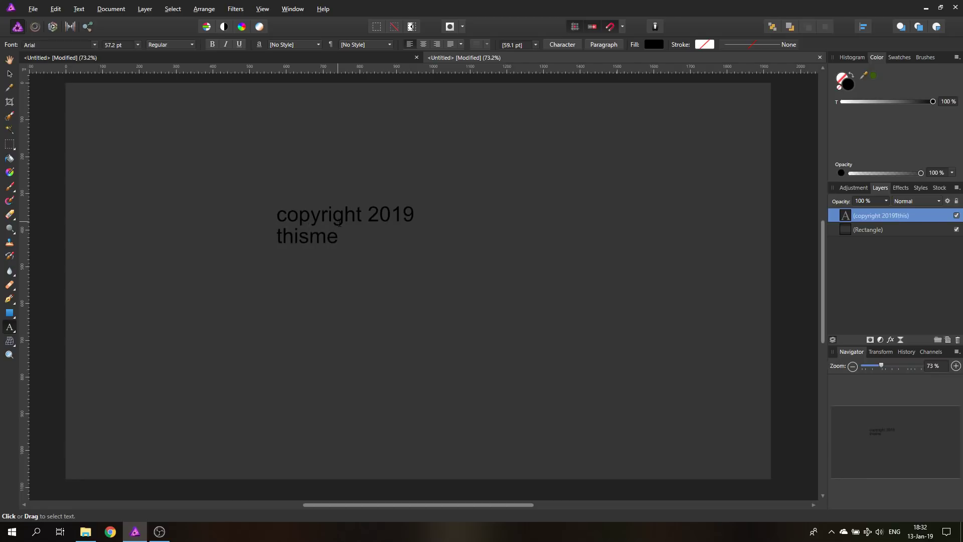
{"action": "type", "text": "@test"}
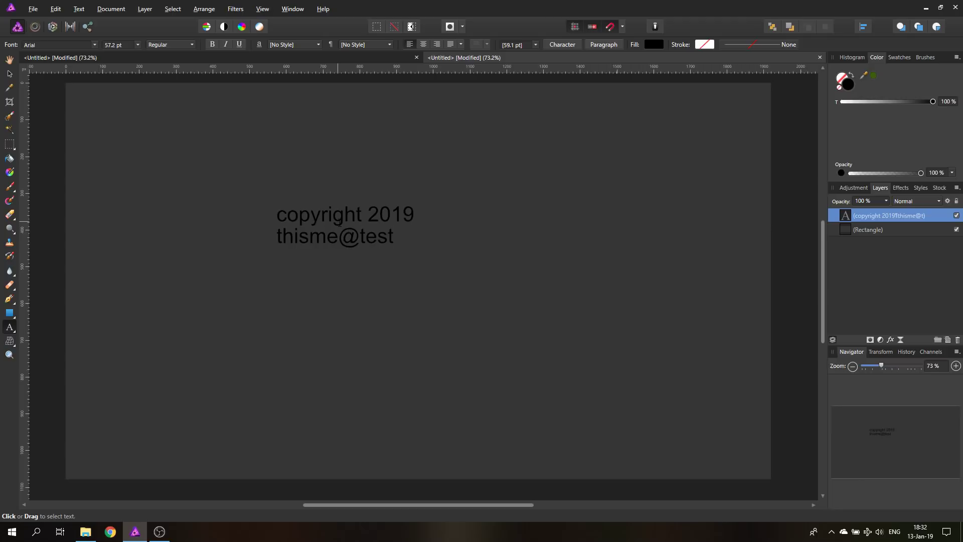
{"action": "type", "text": ".com"}
{"action": "left_click", "coordinate": [9, 74]}
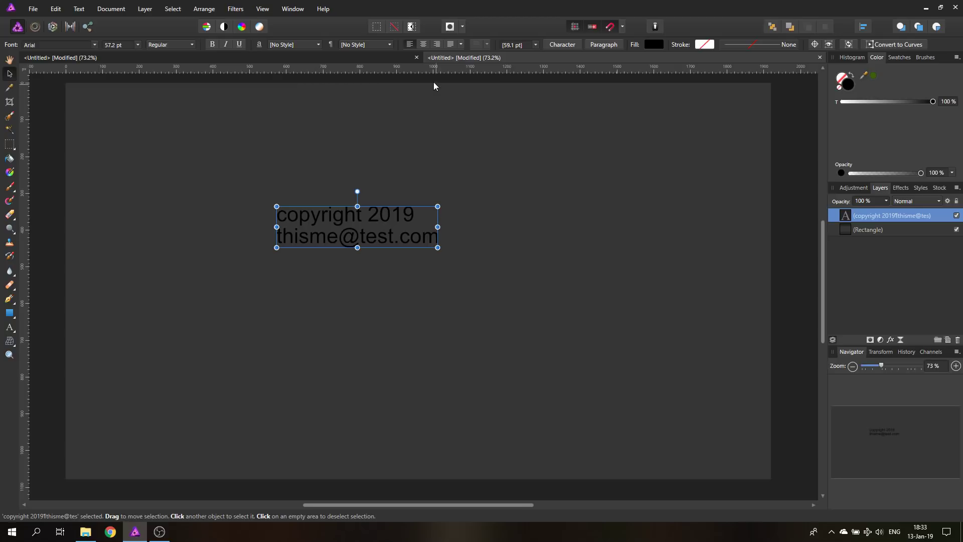
{"action": "left_click", "coordinate": [424, 44]}
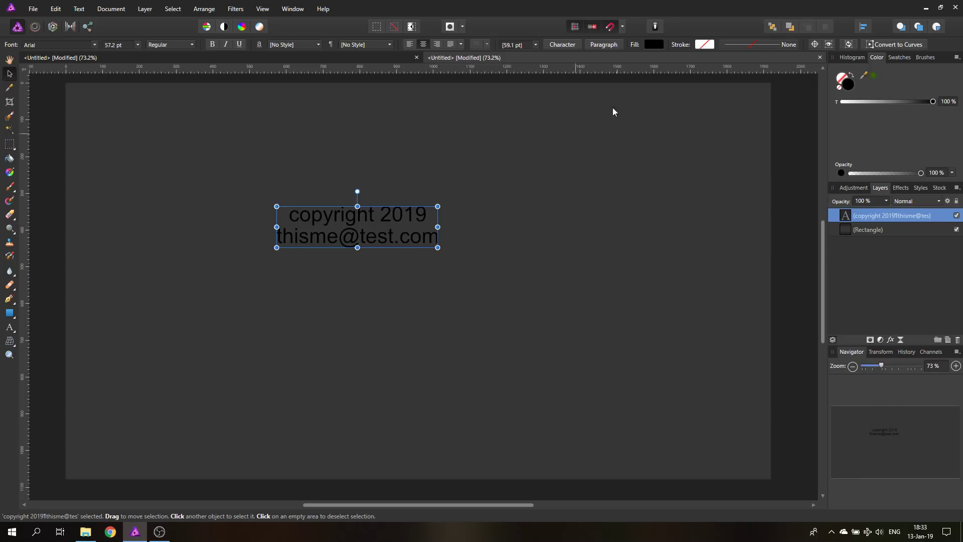
- Make the text white, shrink it, and duplicate it into a row of eight copies
{"action": "left_click", "coordinate": [654, 44]}
{"action": "left_click_drag", "start_coordinate": [644, 124], "coordinate": [630, 189]}
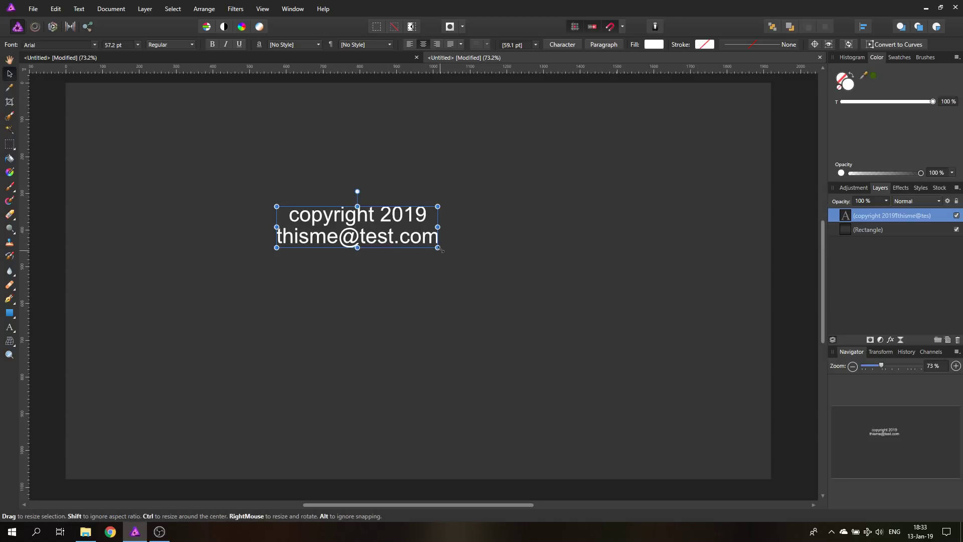
{"action": "left_click_drag", "start_coordinate": [441, 227], "coordinate": [225, 217]}
{"action": "key", "text": "ctrl+j"}
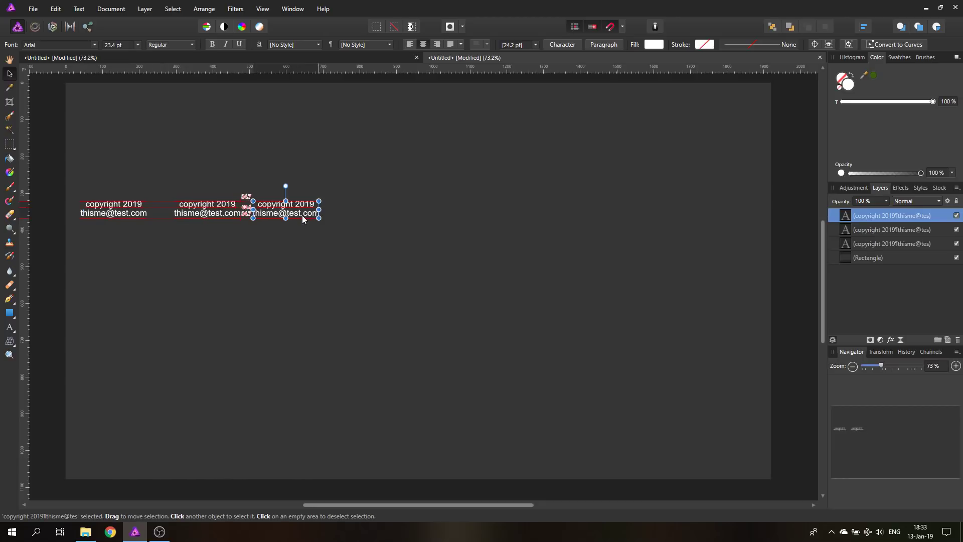
{"action": "left_click_drag", "start_coordinate": [350, 215], "coordinate": [738, 218]}
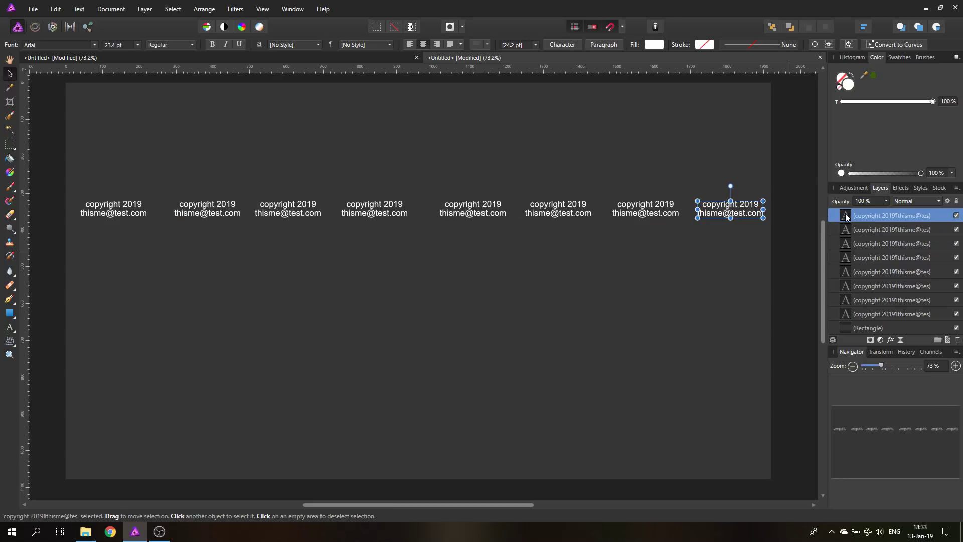
- Select all eight text layers and distribute them evenly with Space Horizontally
{"action": "left_click", "coordinate": [939, 319], "text": "shift"}
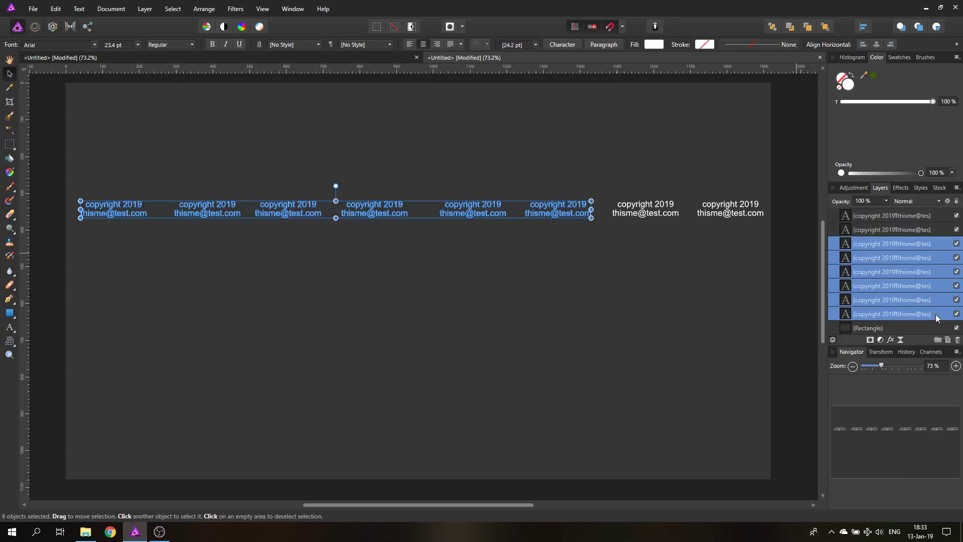
{"action": "left_click", "coordinate": [928, 219]}
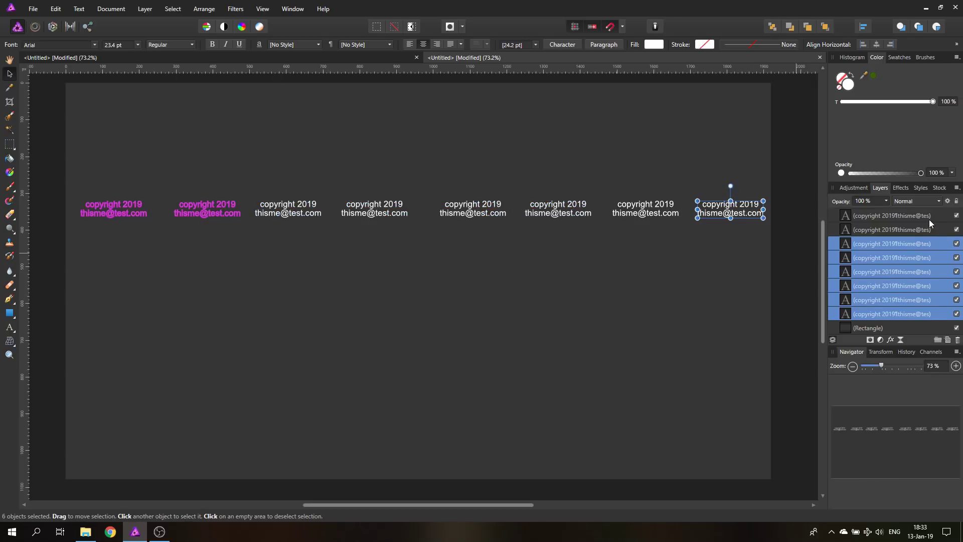
{"action": "left_click", "coordinate": [934, 312], "text": "shift"}
{"action": "left_click", "coordinate": [934, 311], "text": "shift"}
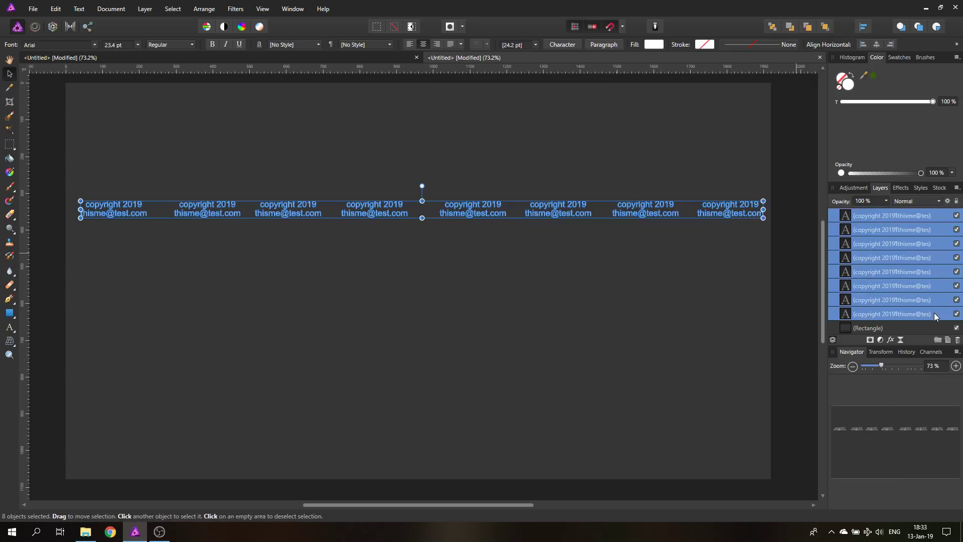
{"action": "left_click", "coordinate": [862, 28]}
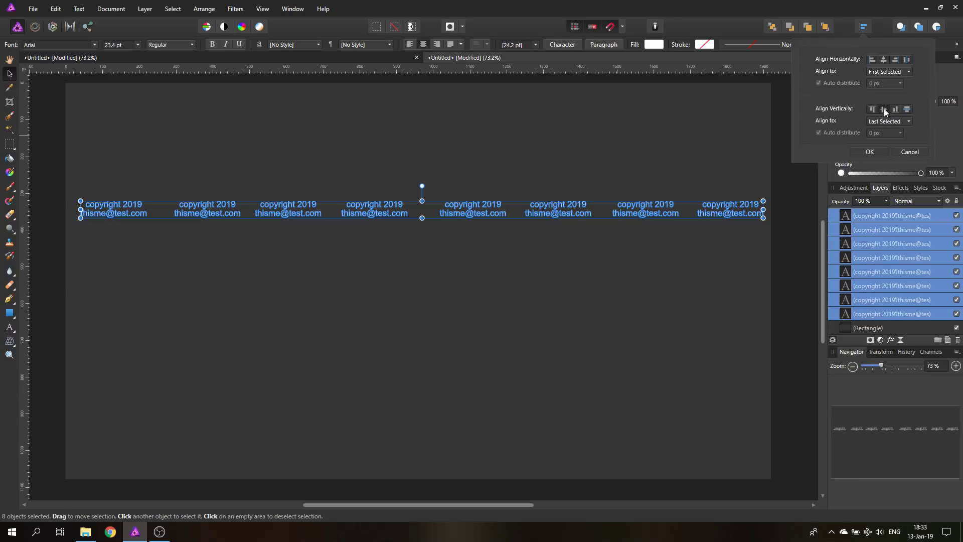
{"action": "left_click", "coordinate": [907, 60]}
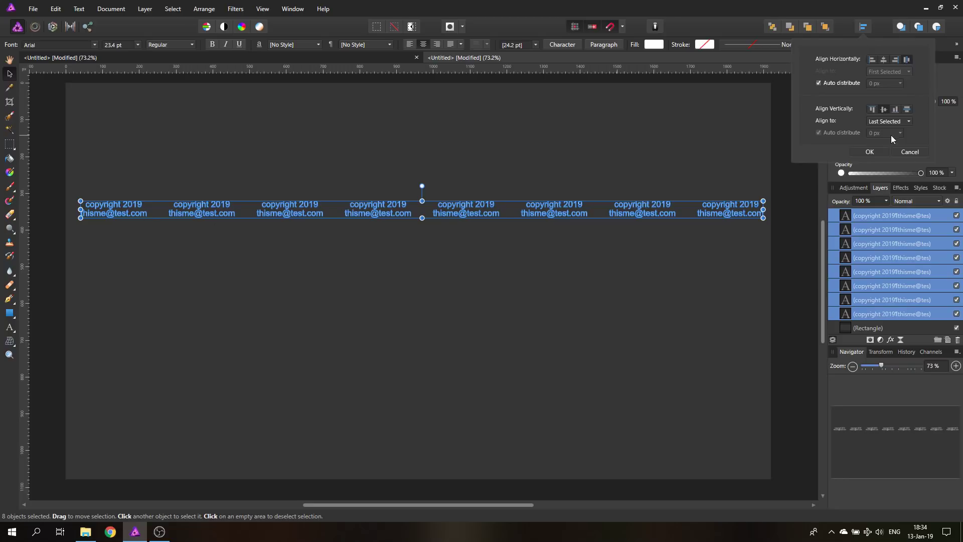
{"action": "left_click", "coordinate": [869, 152]}
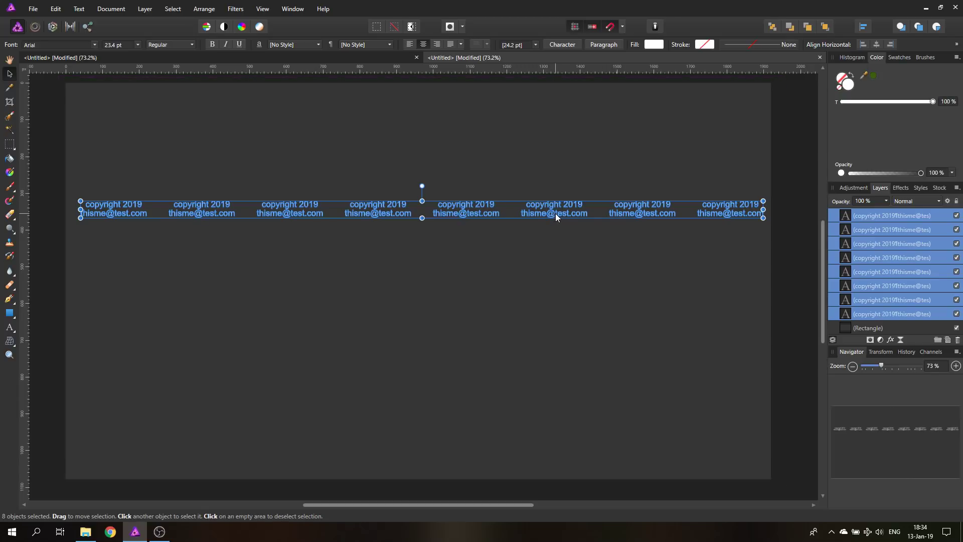
- Group the eight text blocks and crop the canvas to a 1920 × 65 px strip around them
{"action": "key", "text": "ctrl+g"}
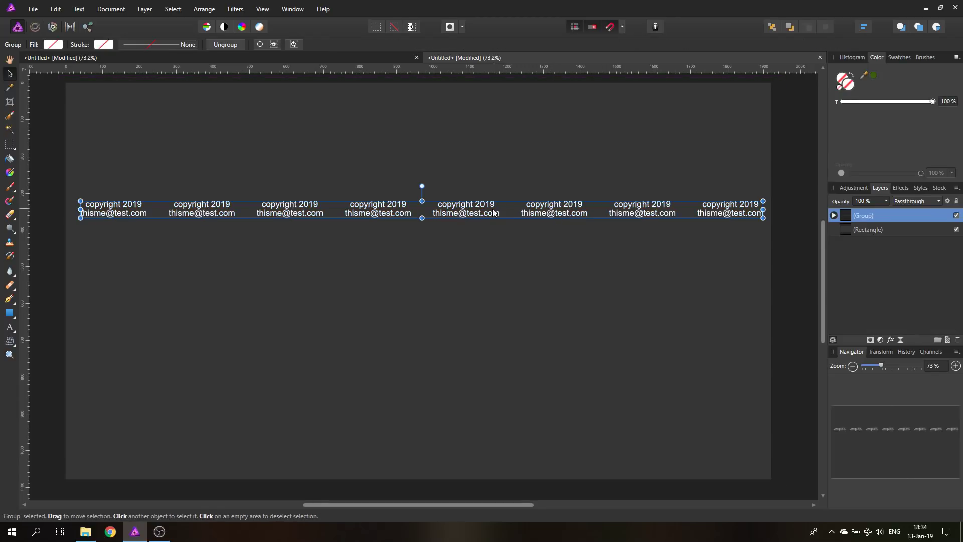
{"action": "left_click_drag", "start_coordinate": [490, 213], "coordinate": [487, 211]}
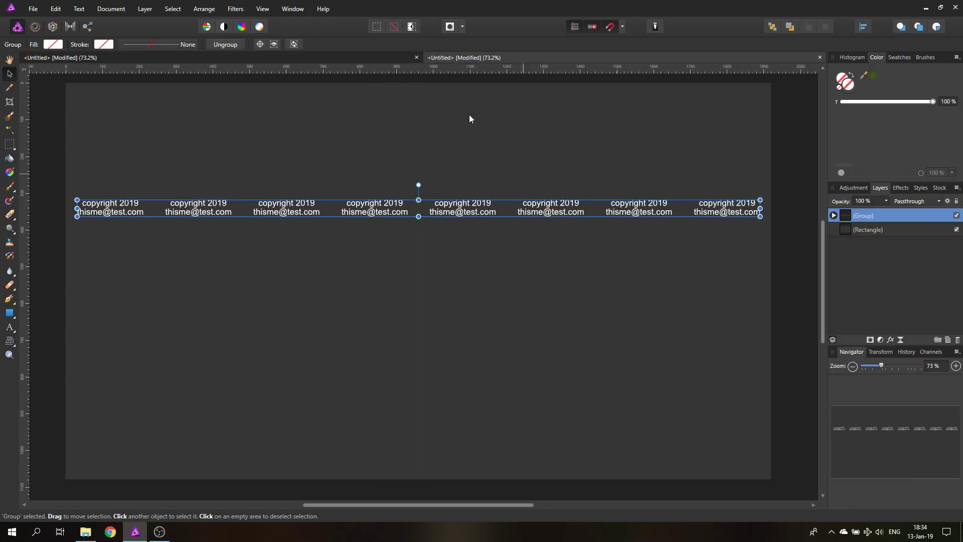
{"action": "left_click", "coordinate": [9, 103]}
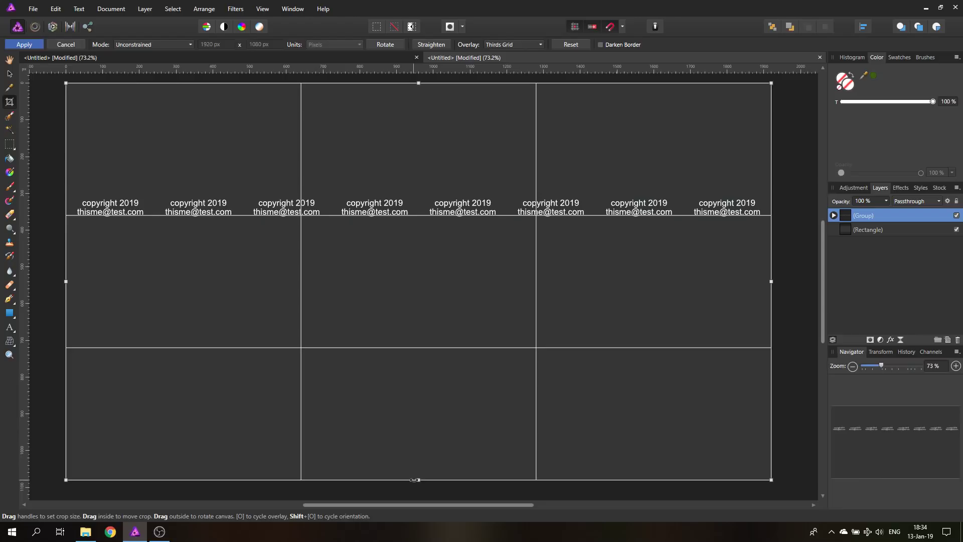
{"action": "left_click_drag", "start_coordinate": [418, 480], "coordinate": [443, 220]}
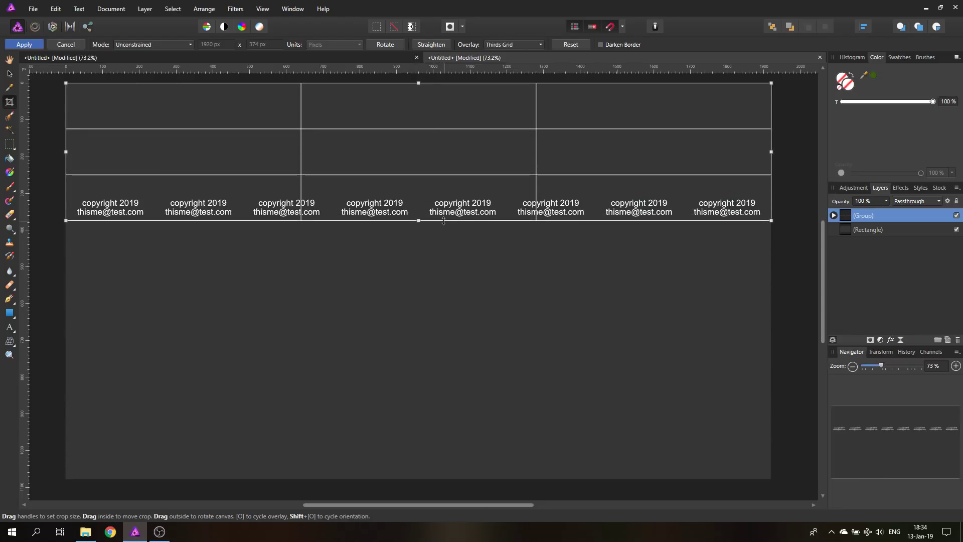
{"action": "left_click_drag", "start_coordinate": [420, 83], "coordinate": [410, 197]}
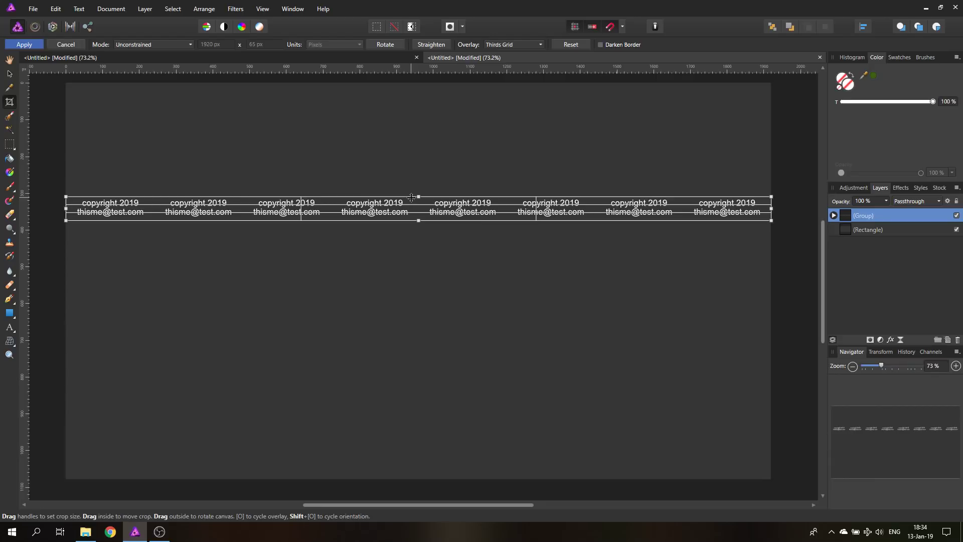
{"action": "left_click", "coordinate": [30, 46]}
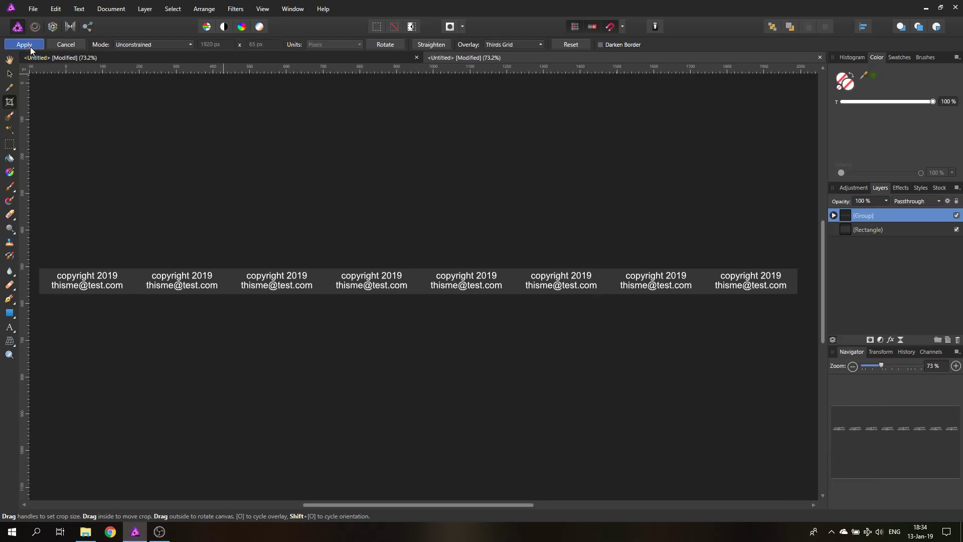
{"action": "key", "text": "h"}
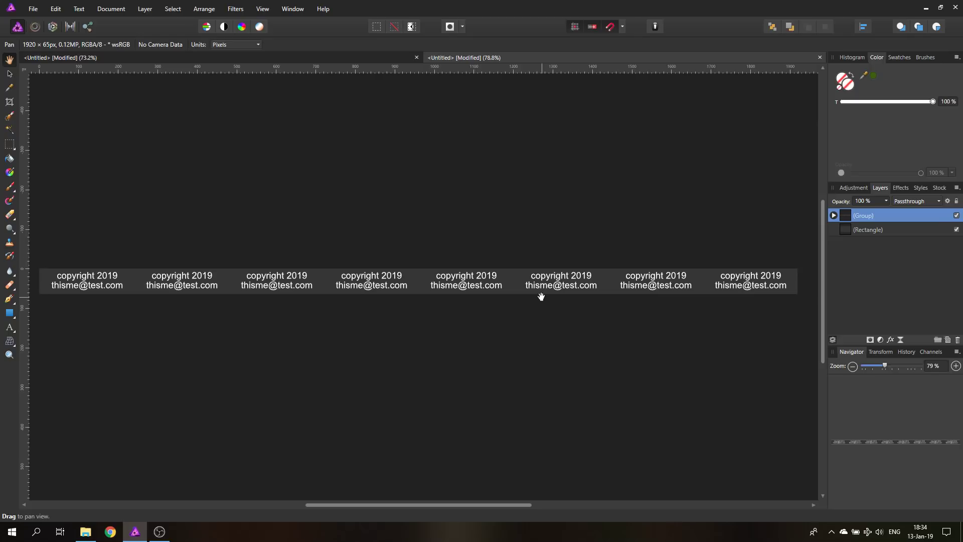
- Export the strip as a PDF file named 'watermark'
{"action": "left_click", "coordinate": [33, 12]}
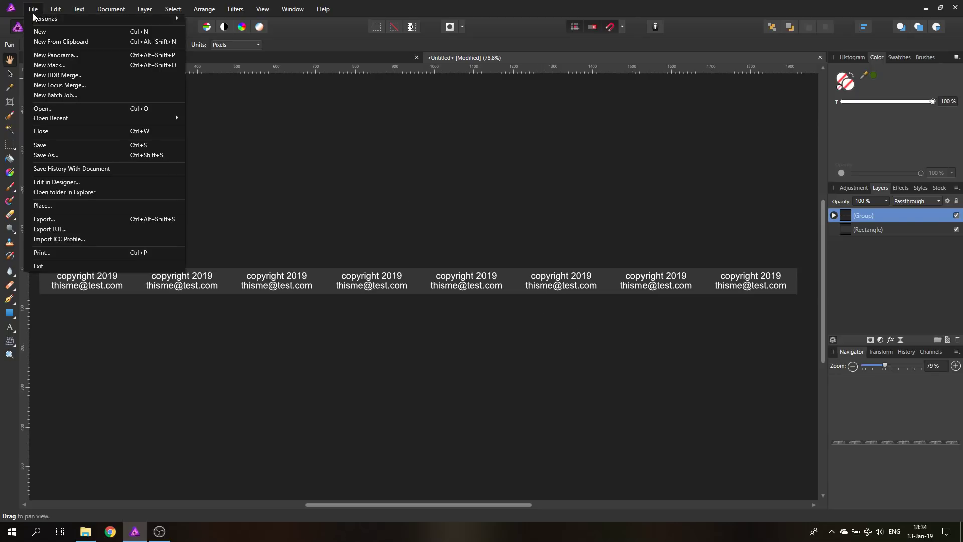
{"action": "left_click", "coordinate": [49, 220]}
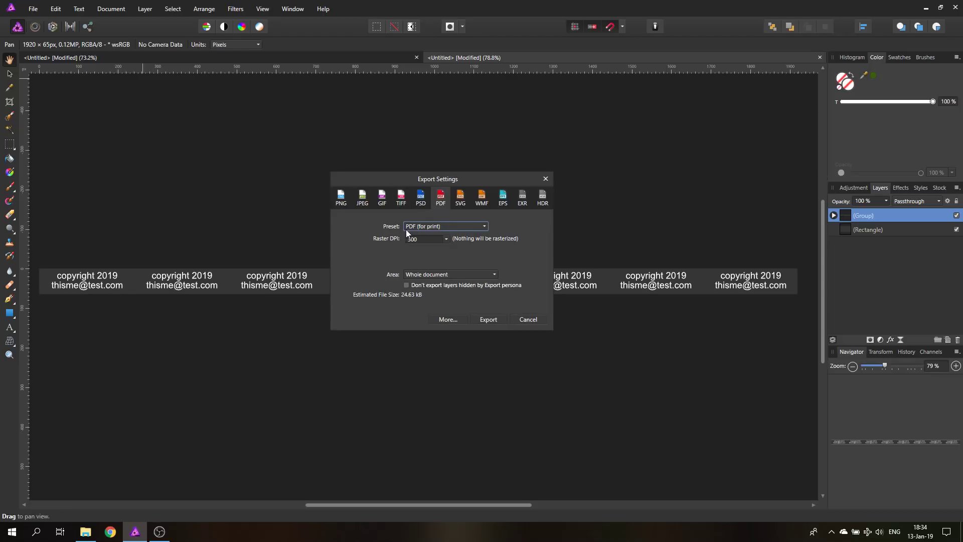
{"action": "left_click", "coordinate": [489, 320]}
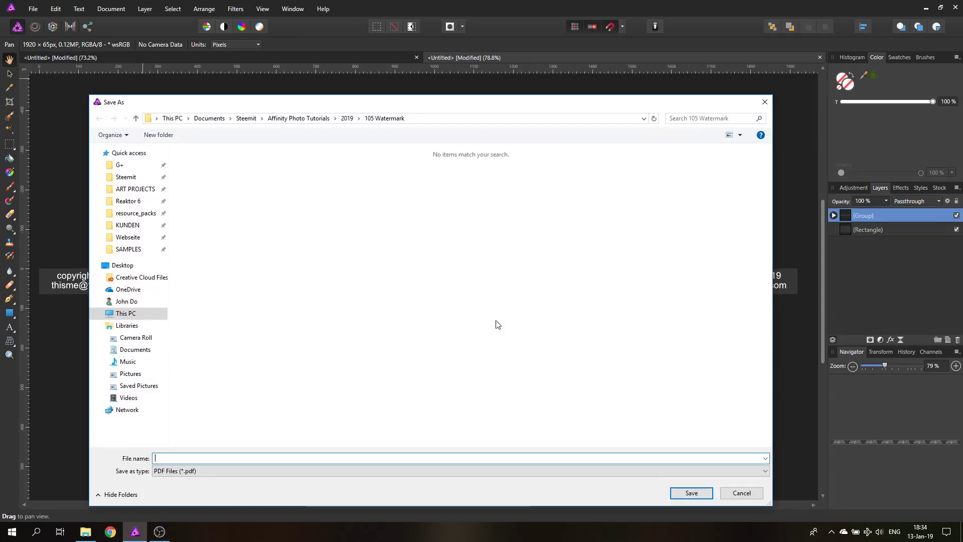
{"action": "type", "text": "watermark"}
{"action": "key", "text": "Return"}
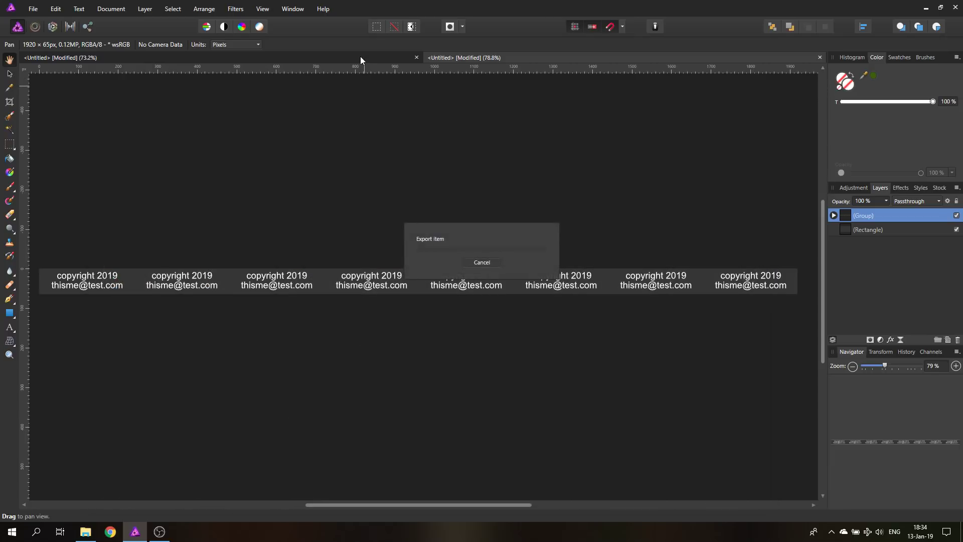
{"action": "left_click", "coordinate": [363, 57]}
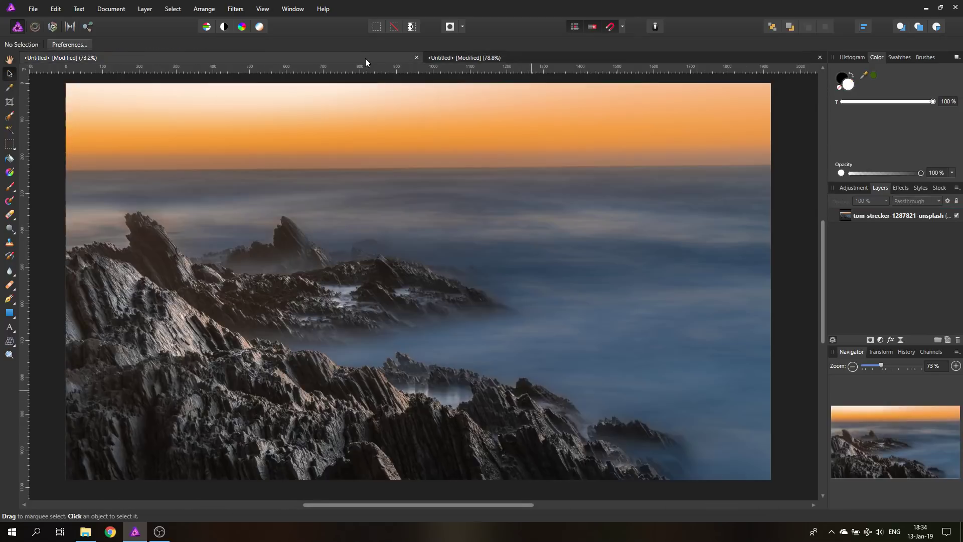
{"action": "left_click", "coordinate": [33, 9]}
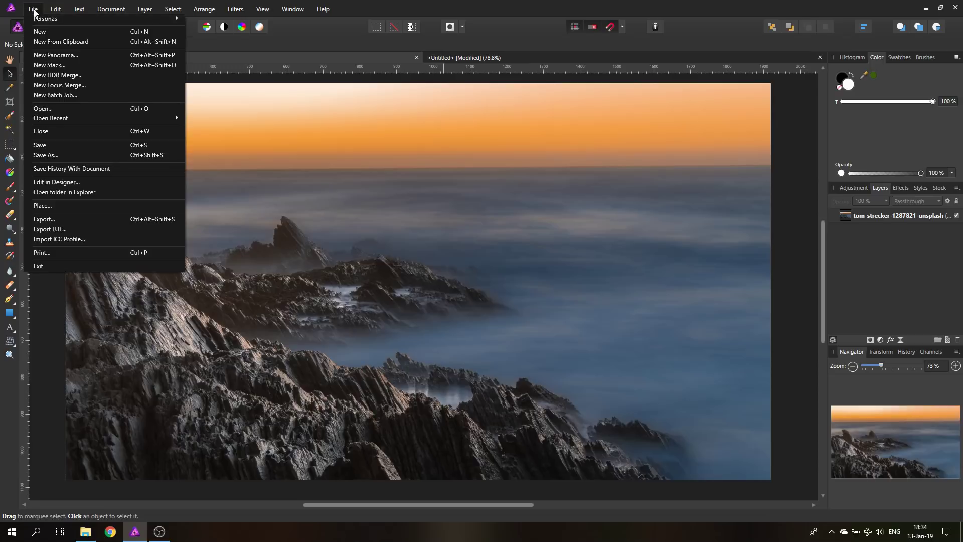
{"action": "left_click", "coordinate": [43, 206]}
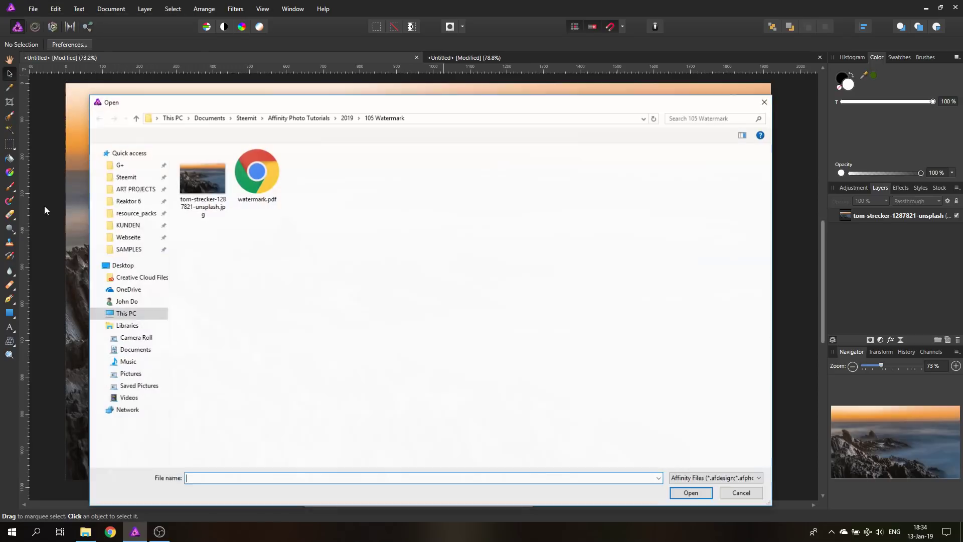
{"action": "left_click", "coordinate": [740, 493]}
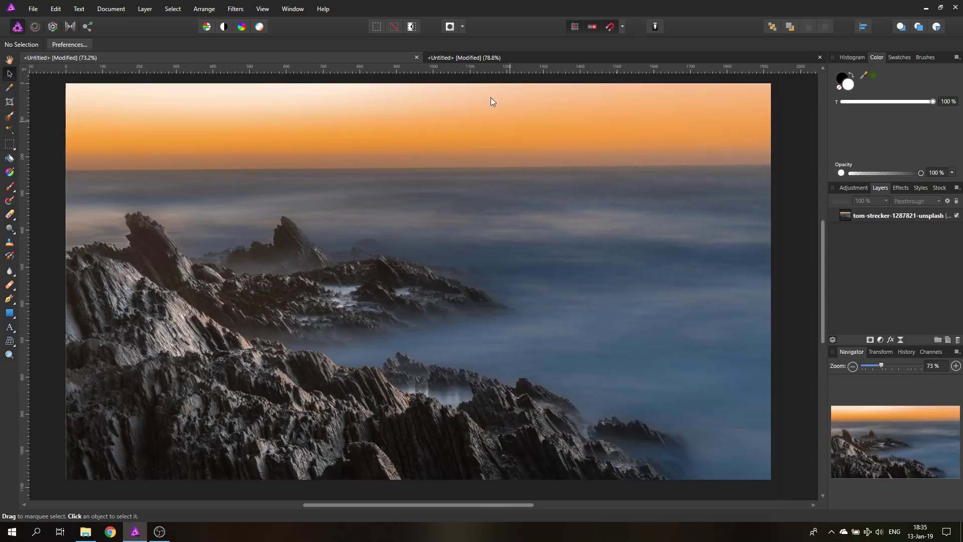
{"action": "left_click", "coordinate": [468, 57]}
{"action": "key", "text": "h"}
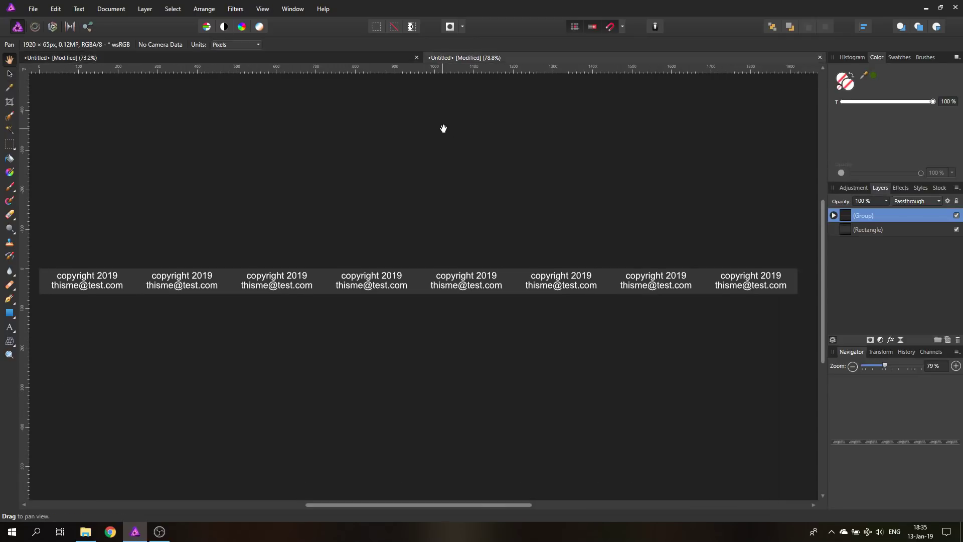
- Hide the grey rectangle and re-export the strip as PDF, replacing watermark.pdf
{"action": "left_click", "coordinate": [956, 231]}
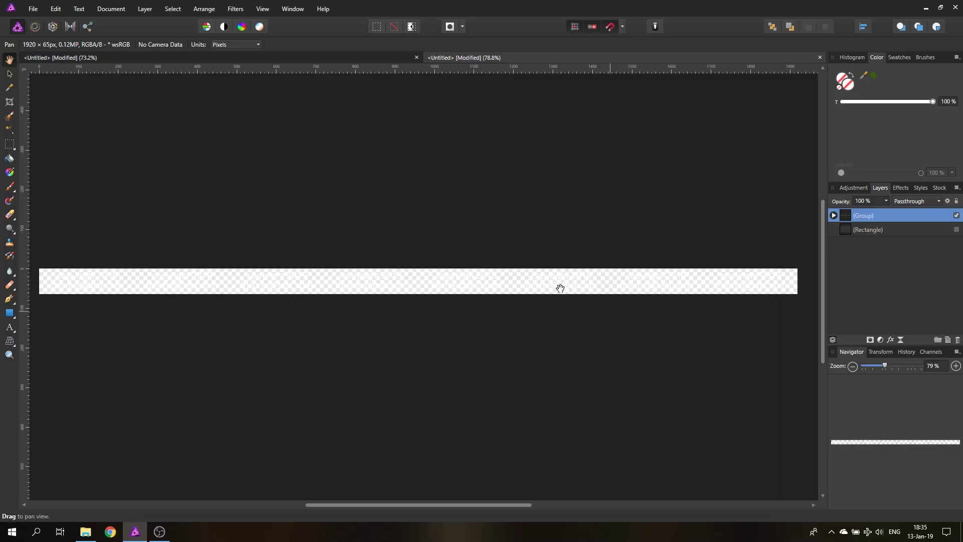
{"action": "left_click", "coordinate": [27, 10]}
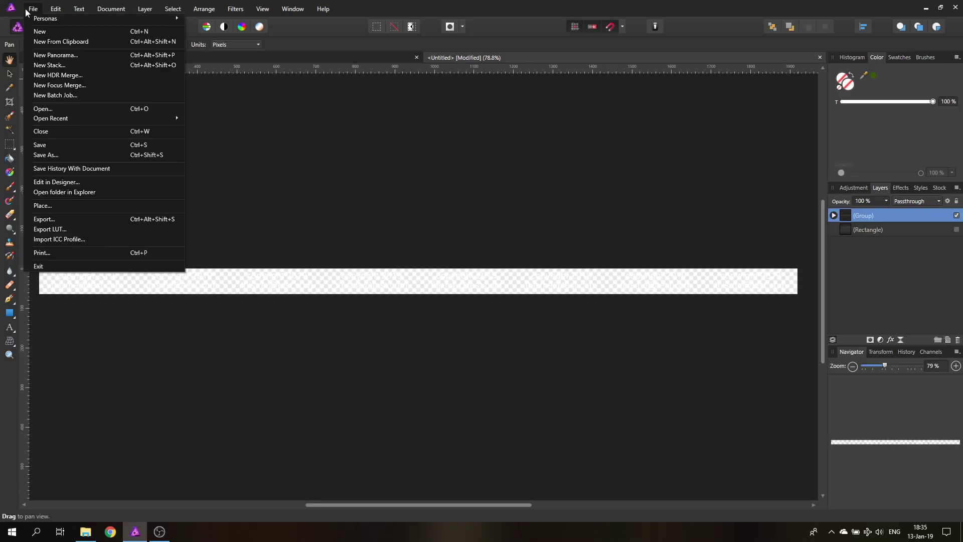
{"action": "left_click", "coordinate": [60, 219]}
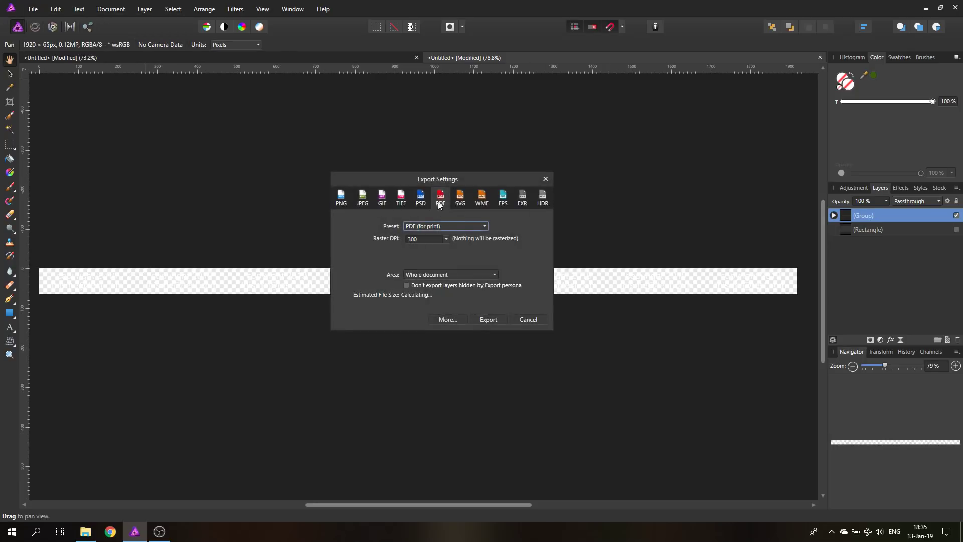
{"action": "left_click", "coordinate": [494, 317]}
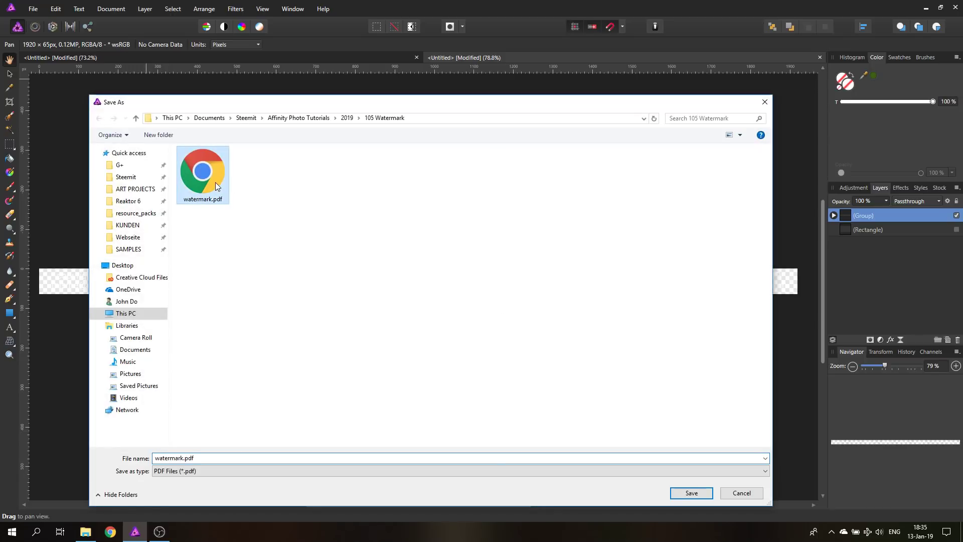
{"action": "left_click", "coordinate": [691, 493]}
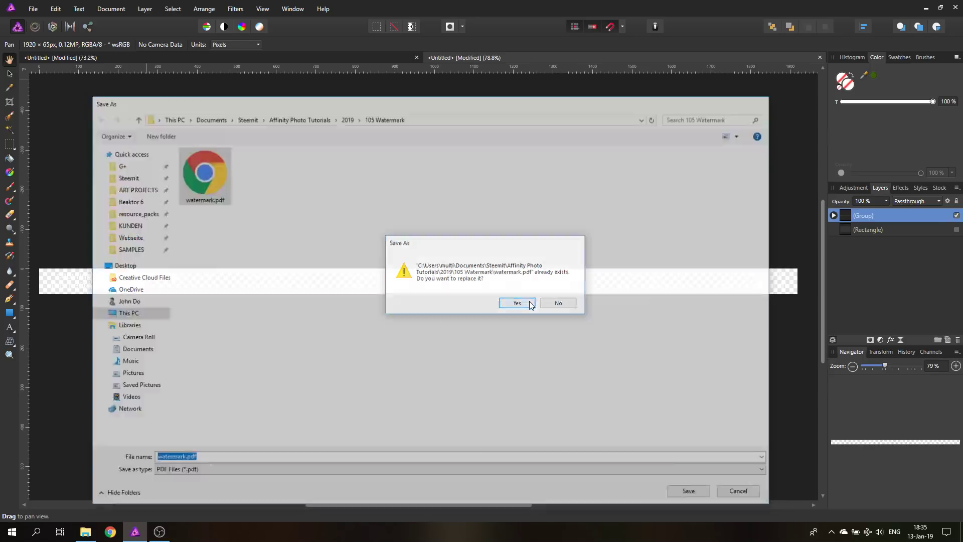
{"action": "left_click", "coordinate": [517, 302]}
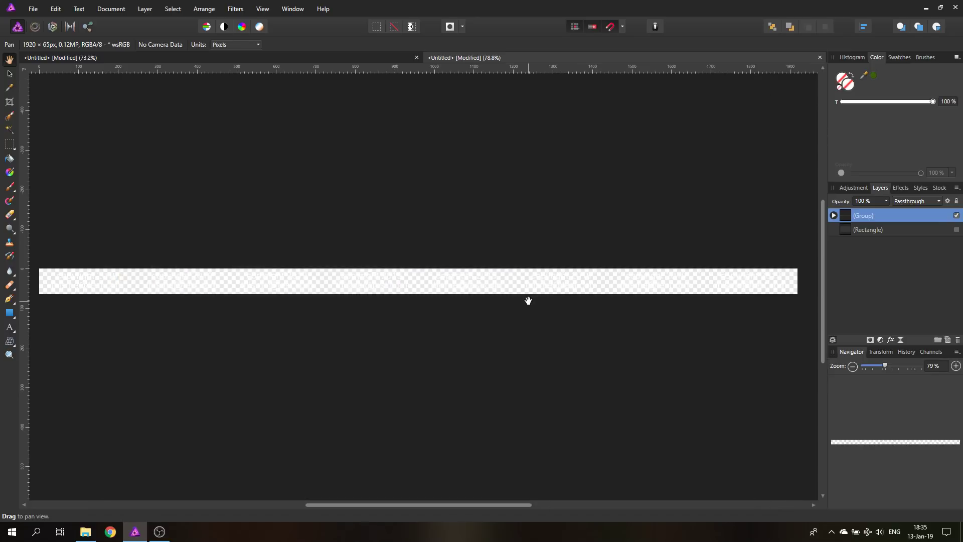
- Switch to the seascape photo and place watermark.pdf onto it at default size
{"action": "left_click", "coordinate": [198, 57]}
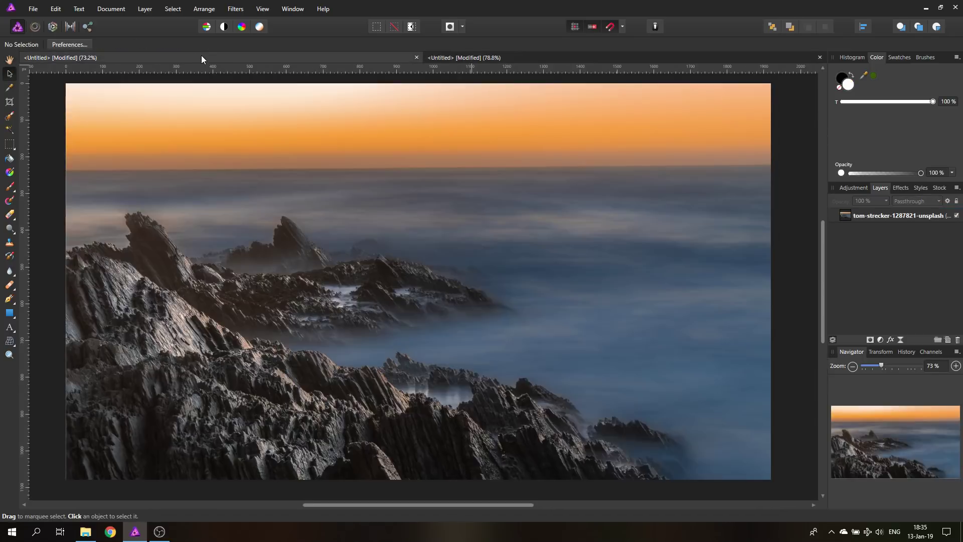
{"action": "left_click", "coordinate": [33, 8]}
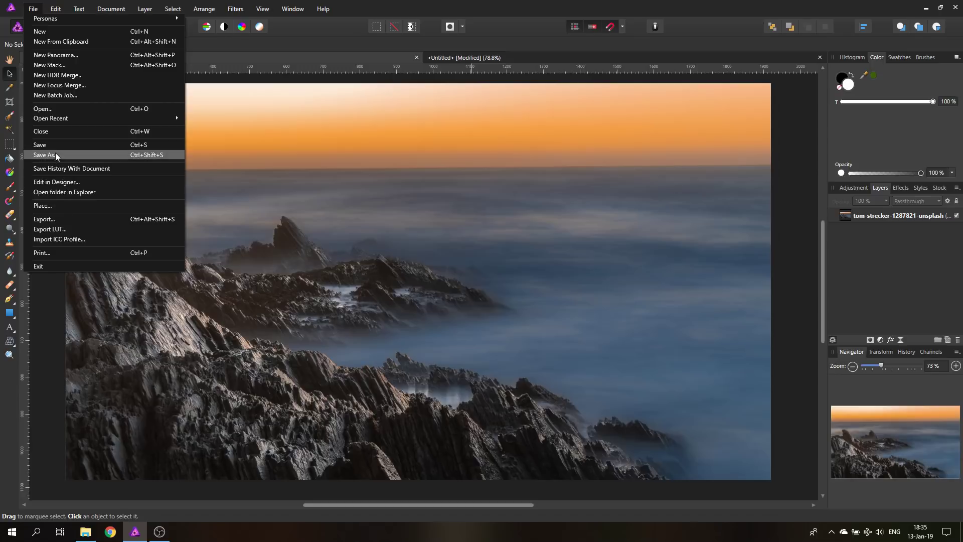
{"action": "left_click", "coordinate": [51, 205]}
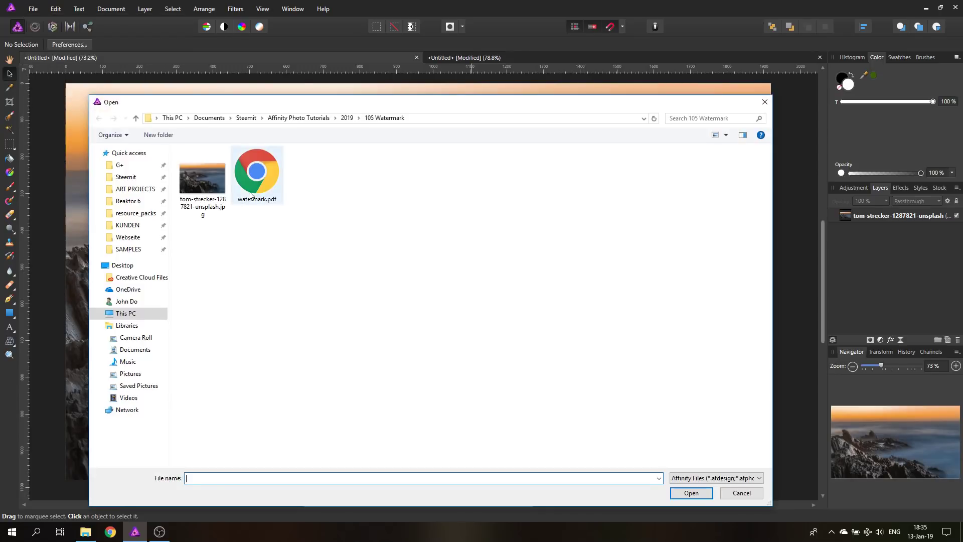
{"action": "double_click", "coordinate": [257, 173]}
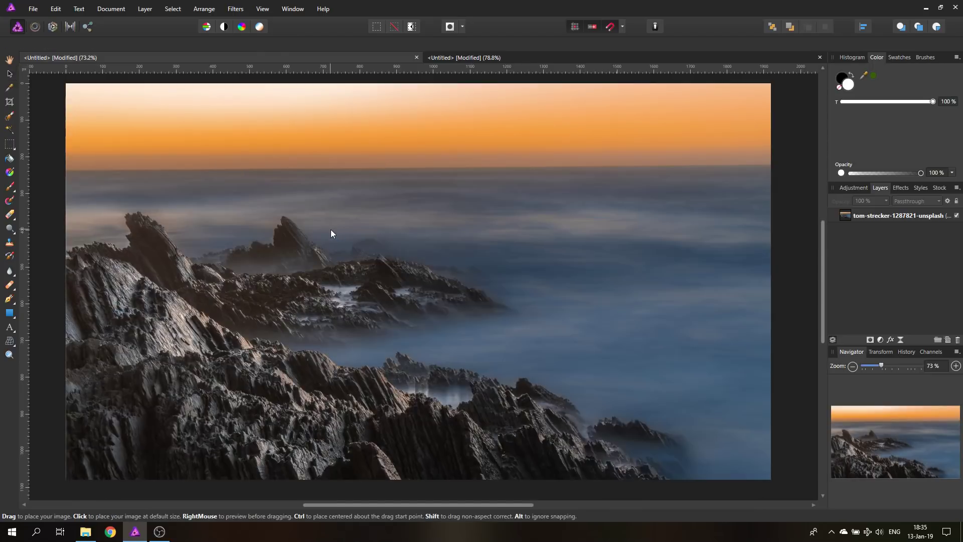
{"action": "left_click", "coordinate": [330, 231]}
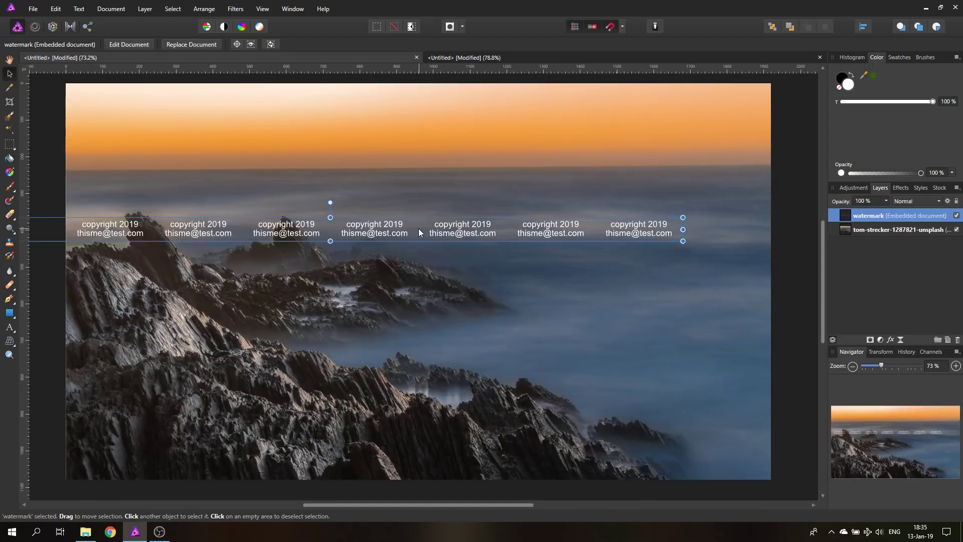
- Enlarge the watermark strip, tilt it 15°, and move it to the photo's bottom-right corner
{"action": "left_click_drag", "start_coordinate": [466, 231], "coordinate": [102, 128]}
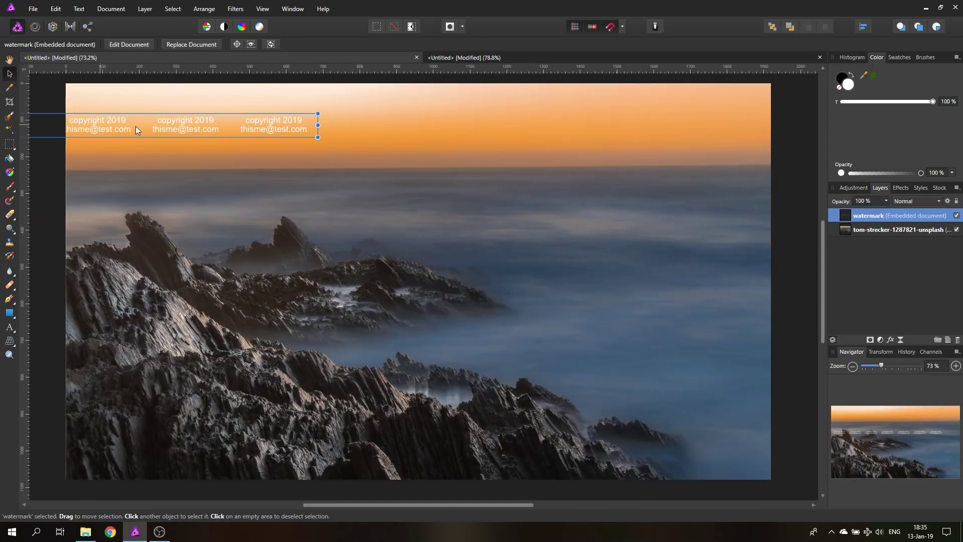
{"action": "left_click_drag", "start_coordinate": [318, 137], "coordinate": [688, 194]}
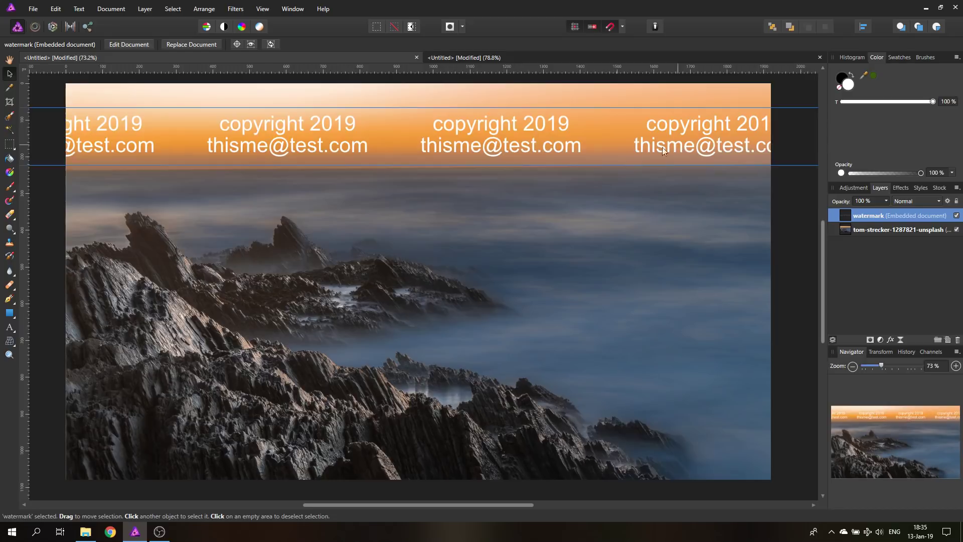
{"action": "left_click_drag", "start_coordinate": [662, 151], "coordinate": [327, 236]}
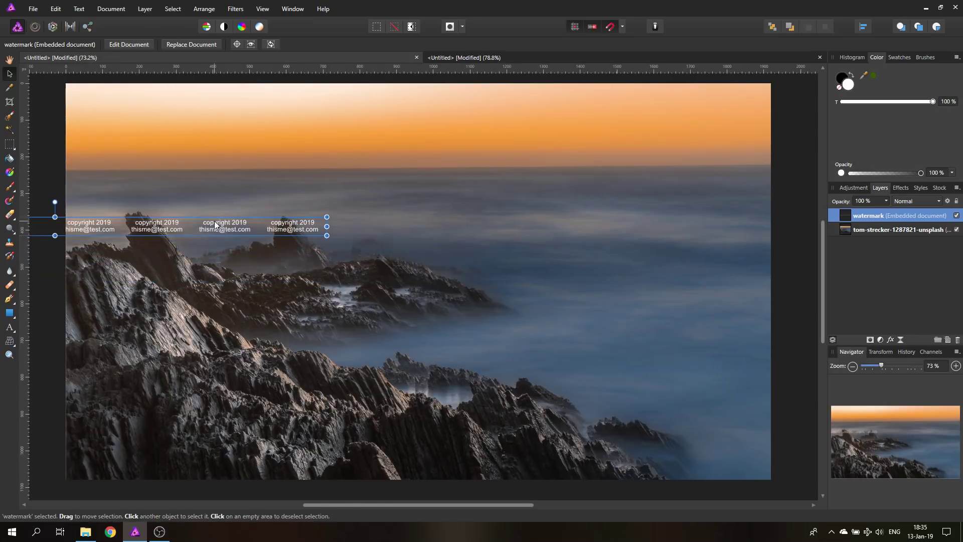
{"action": "left_click_drag", "start_coordinate": [216, 225], "coordinate": [476, 197]}
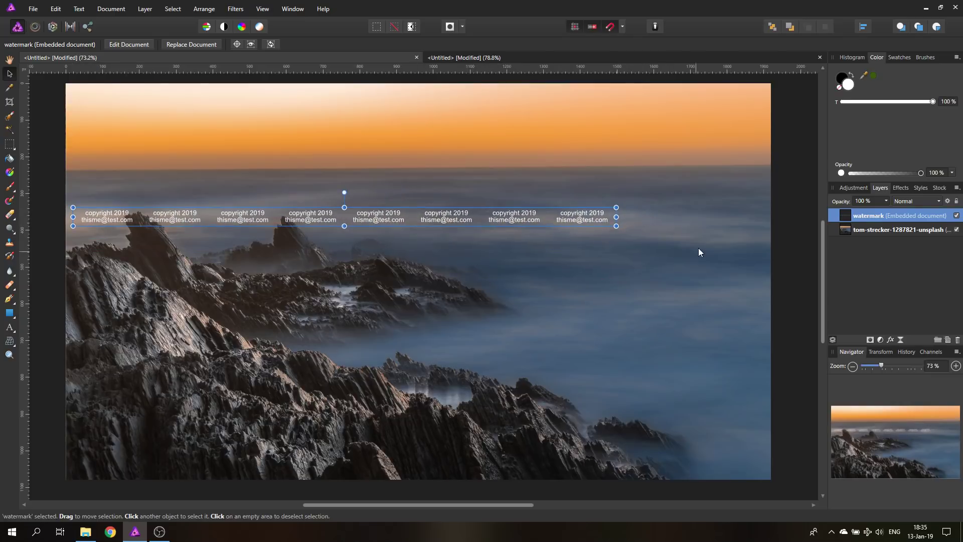
{"action": "left_click_drag", "start_coordinate": [617, 227], "coordinate": [700, 244]}
{"action": "left_click_drag", "start_coordinate": [453, 215], "coordinate": [437, 193]}
{"action": "left_click_drag", "start_coordinate": [674, 211], "coordinate": [779, 236]}
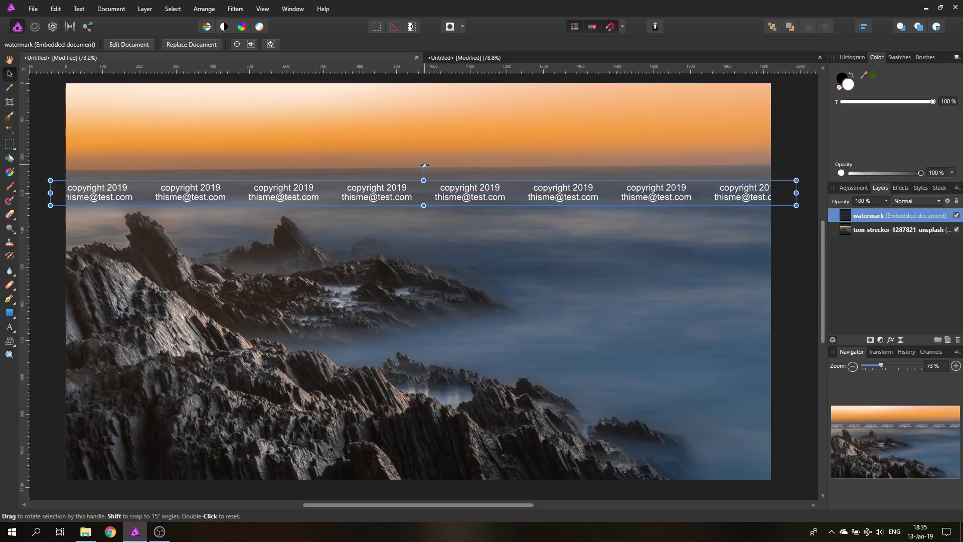
{"action": "mouse_move", "coordinate": [424, 165]}
{"action": "left_mouse_down"}
{"action": "mouse_move", "coordinate": [401, 173]}
{"action": "mouse_move", "coordinate": [424, 170]}
{"action": "mouse_move", "coordinate": [421, 178]}
{"action": "mouse_move", "coordinate": [429, 165]}
{"action": "left_mouse_up"}
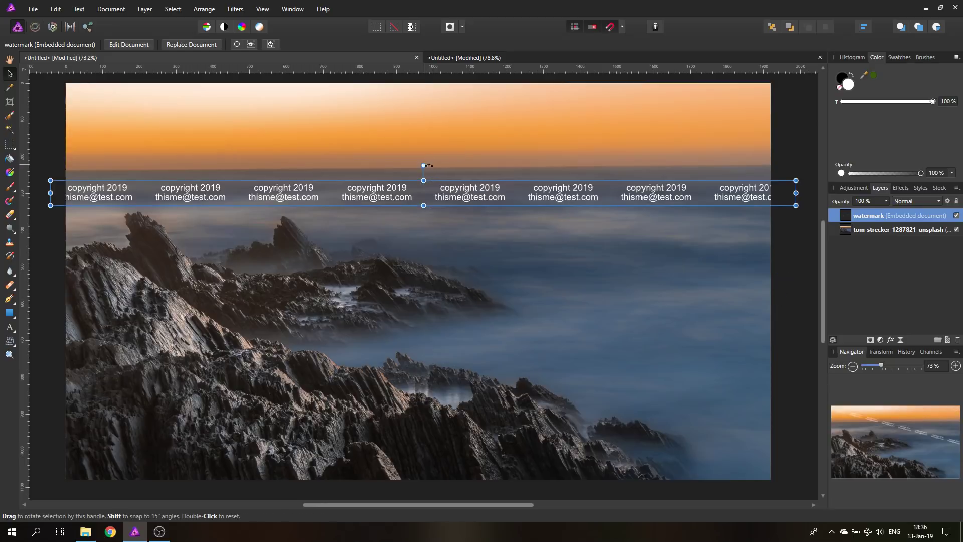
{"action": "left_click_drag", "start_coordinate": [120, 195], "coordinate": [748, 462]}
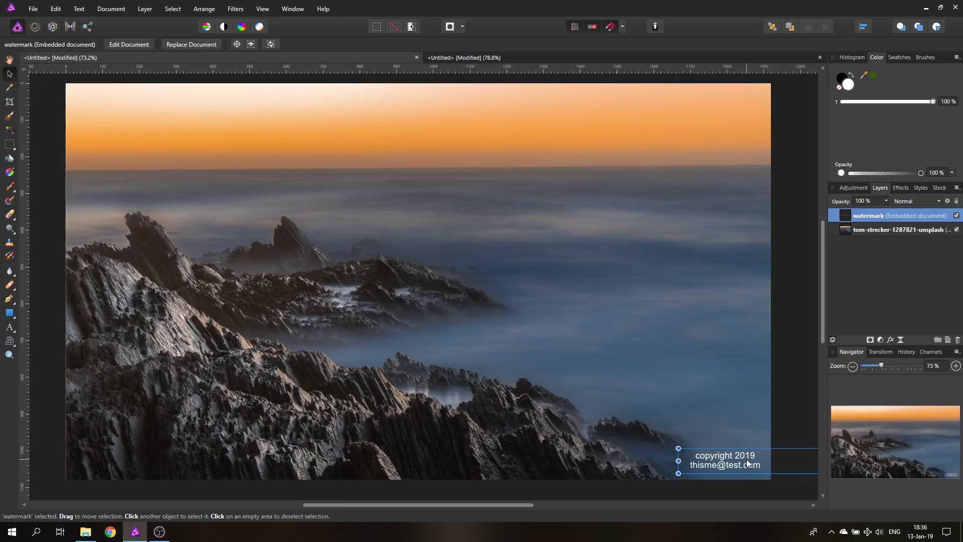
{"action": "left_click", "coordinate": [791, 418]}
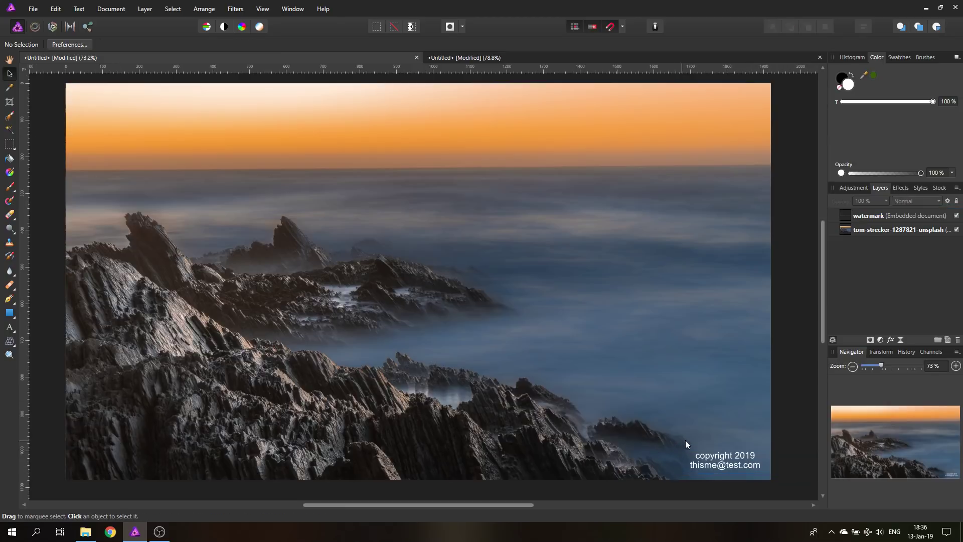
{"action": "left_click", "coordinate": [9, 102]}
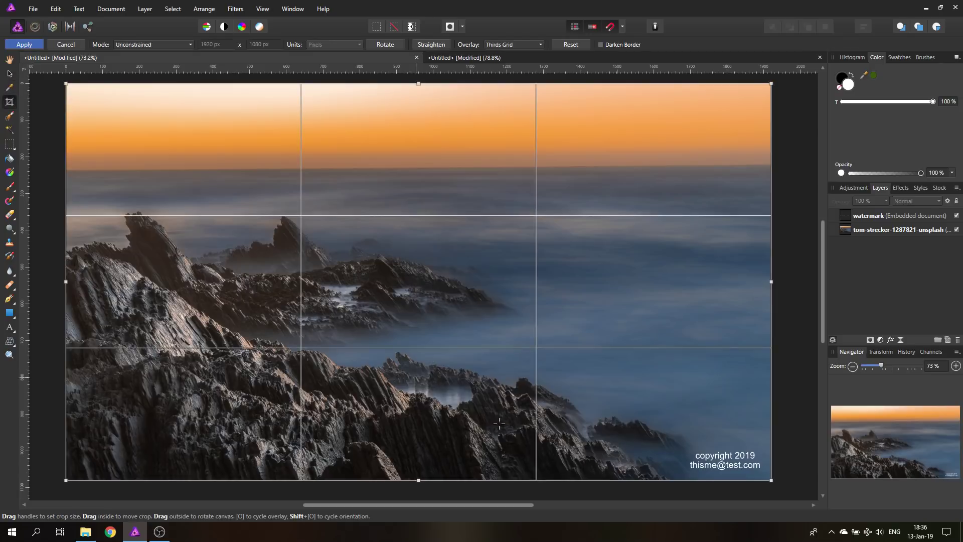
{"action": "left_click_drag", "start_coordinate": [417, 479], "coordinate": [418, 445]}
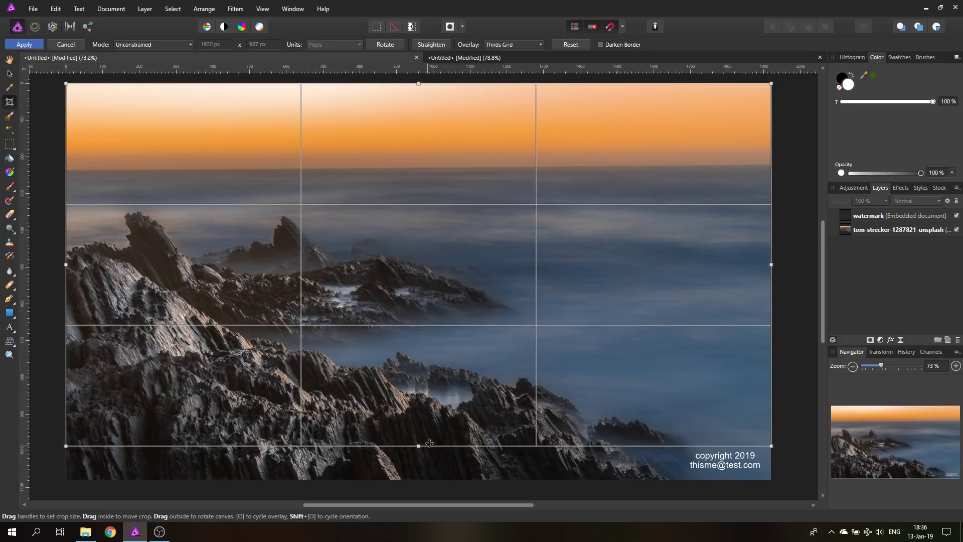
{"action": "key", "text": "Return"}
{"action": "key", "text": "h"}
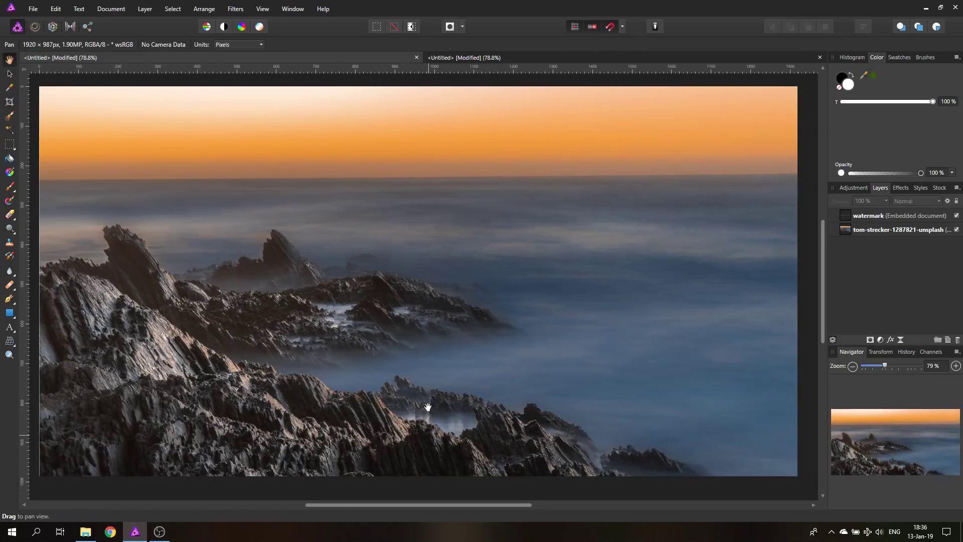
{"action": "key", "text": "ctrl+z"}
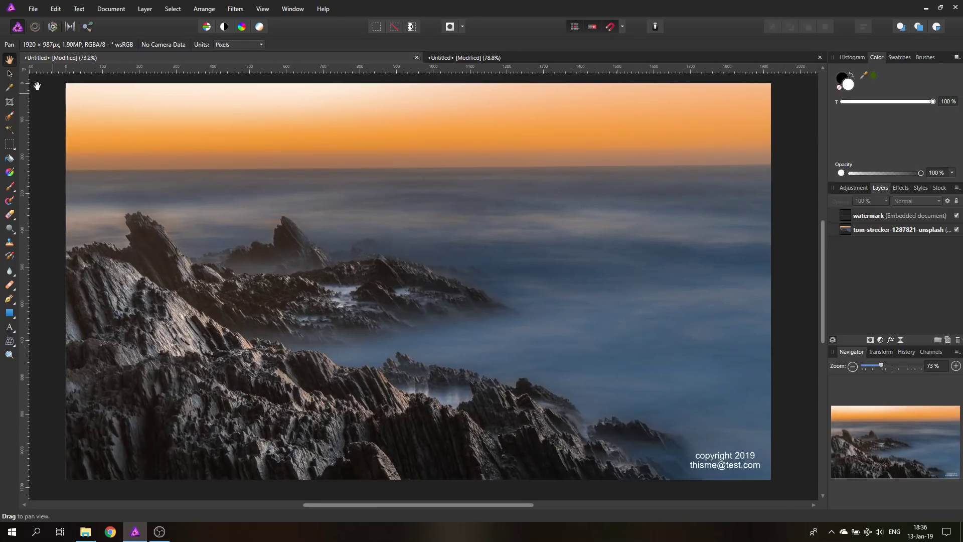
{"action": "left_click", "coordinate": [10, 73]}
- Move the watermark strip to mid-left, rotate it diagonally upward, lengthen it, and raise it slightly
{"action": "left_click_drag", "start_coordinate": [726, 468], "coordinate": [74, 329]}
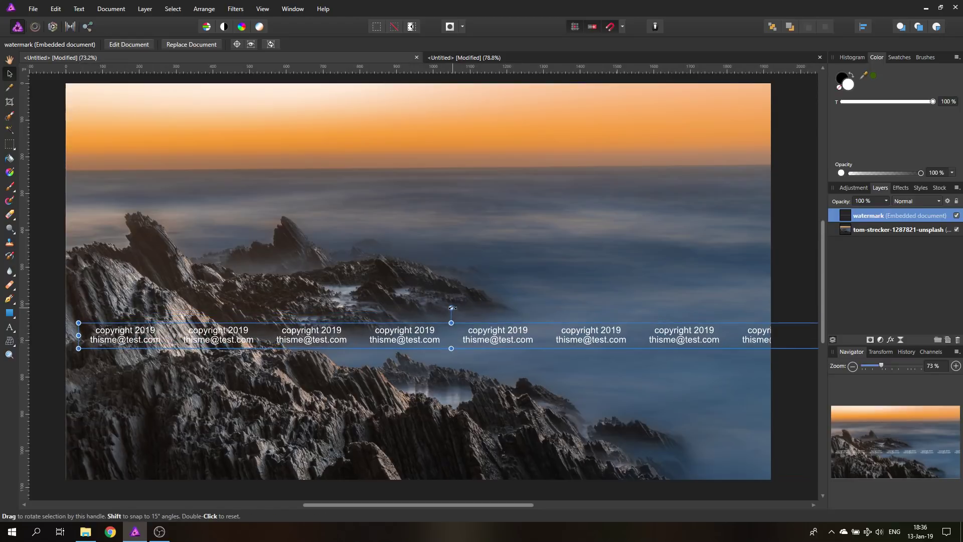
{"action": "left_click_drag", "start_coordinate": [451, 307], "coordinate": [442, 303]}
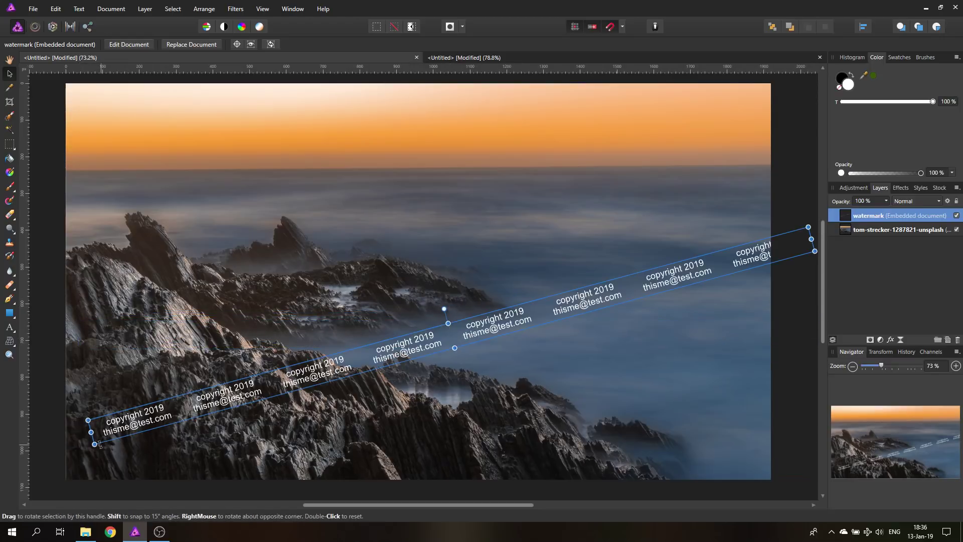
{"action": "left_click_drag", "start_coordinate": [94, 444], "coordinate": [35, 462]}
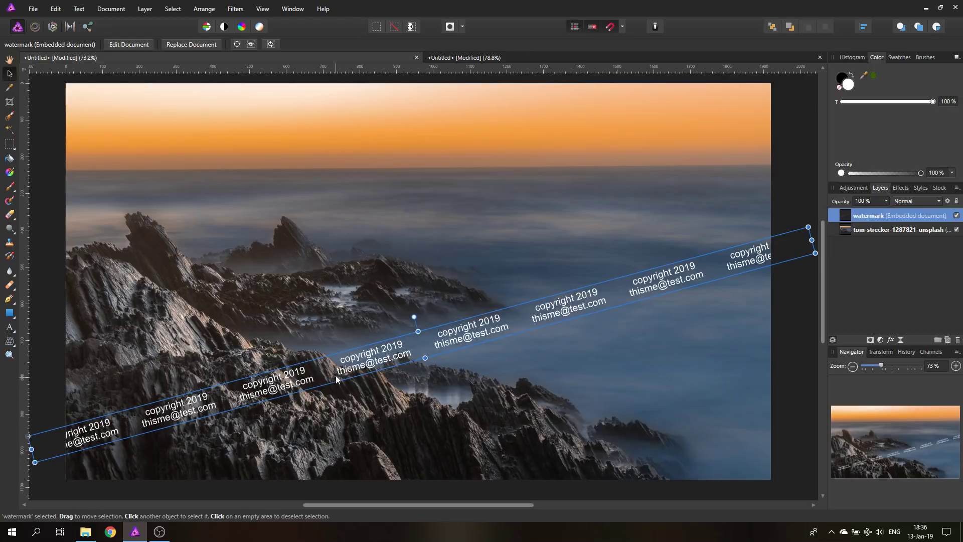
{"action": "left_click_drag", "start_coordinate": [335, 375], "coordinate": [339, 315]}
- Fade the watermark layer to 5% opacity and deselect it
{"action": "left_click", "coordinate": [885, 201]}
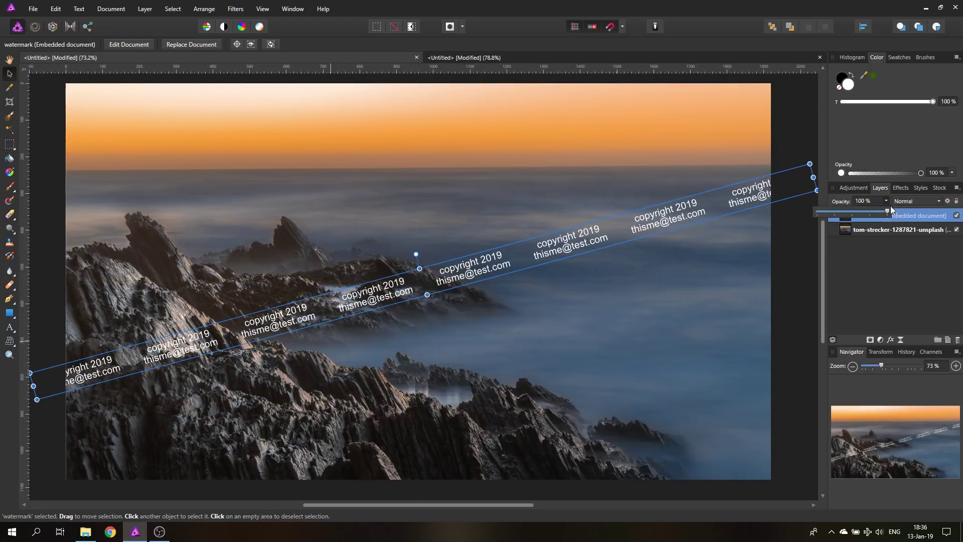
{"action": "left_click_drag", "start_coordinate": [890, 210], "coordinate": [821, 213]}
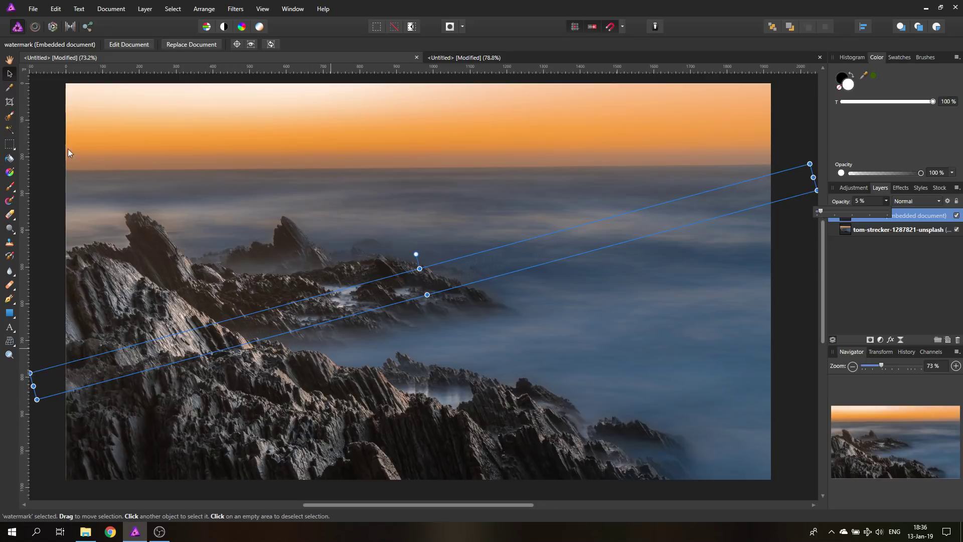
{"action": "left_click", "coordinate": [45, 118]}
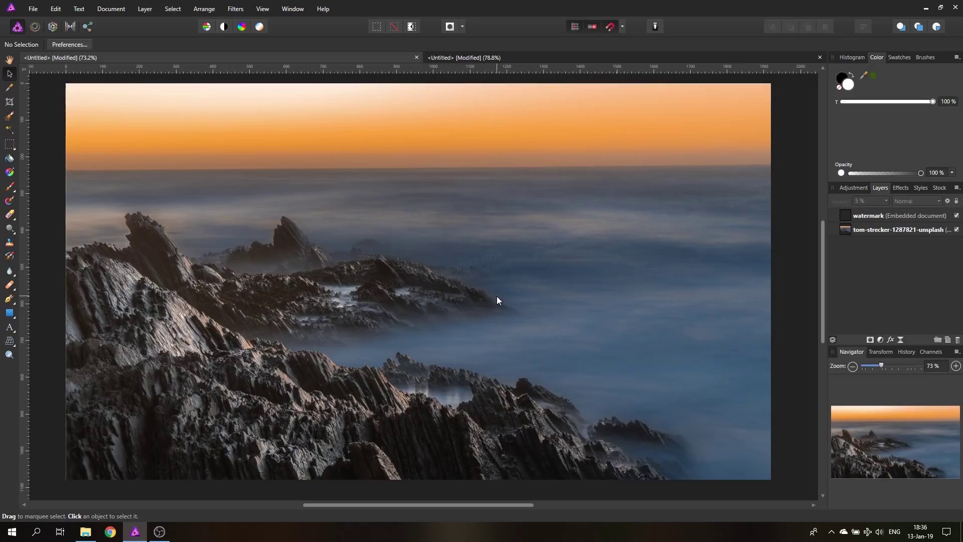
{"action": "left_click", "coordinate": [492, 270]}
{"action": "left_click_drag", "start_coordinate": [493, 269], "coordinate": [401, 149]}
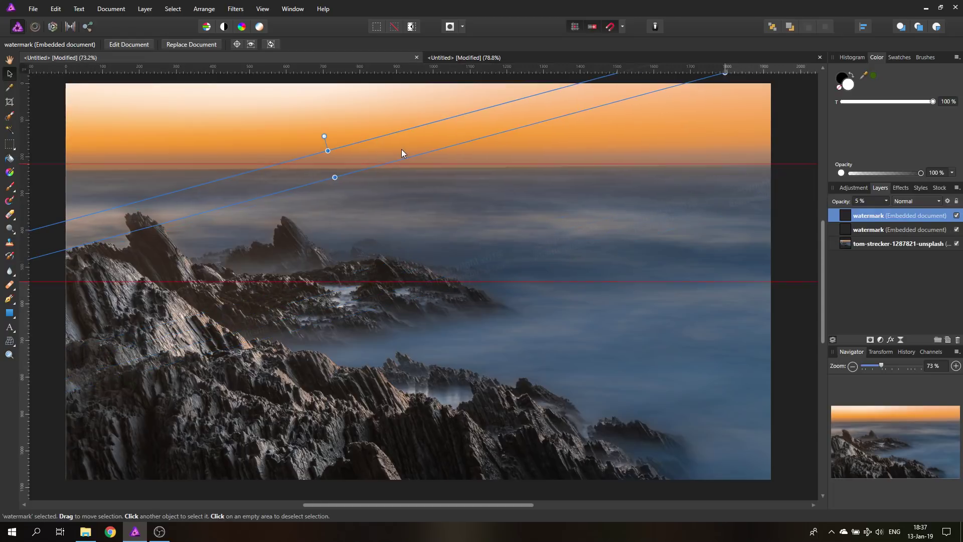
{"action": "left_click_drag", "start_coordinate": [509, 351], "coordinate": [650, 464]}
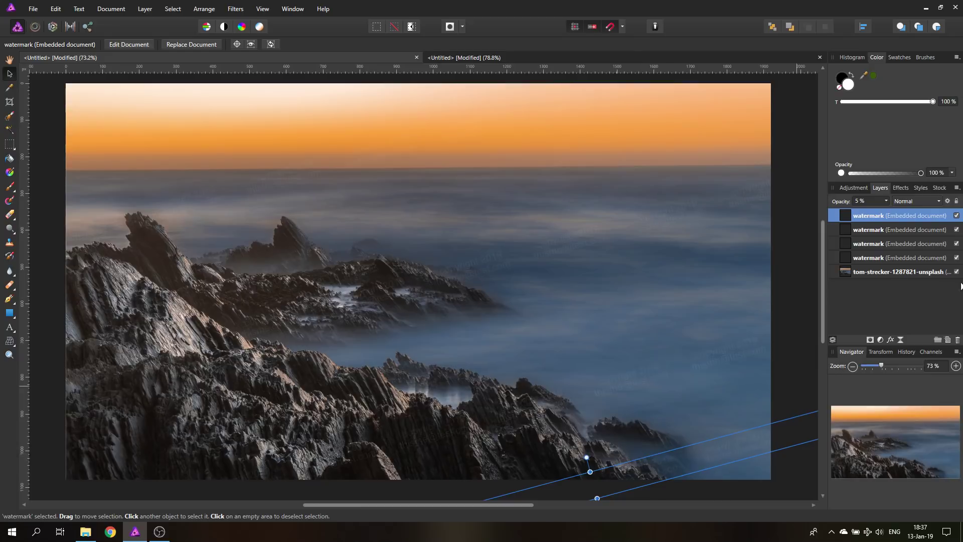
{"action": "left_click", "coordinate": [875, 243]}
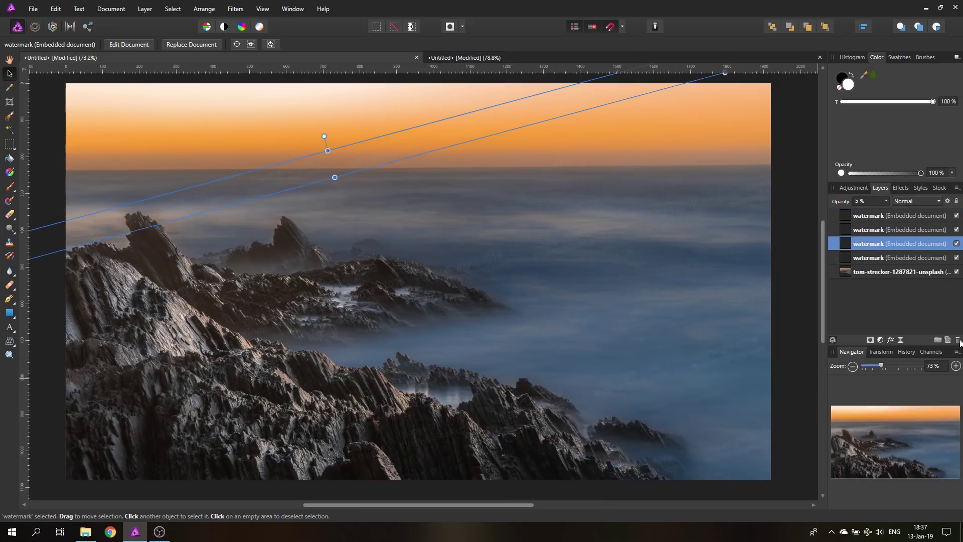
{"action": "left_click", "coordinate": [957, 339]}
{"action": "left_click", "coordinate": [889, 229]}
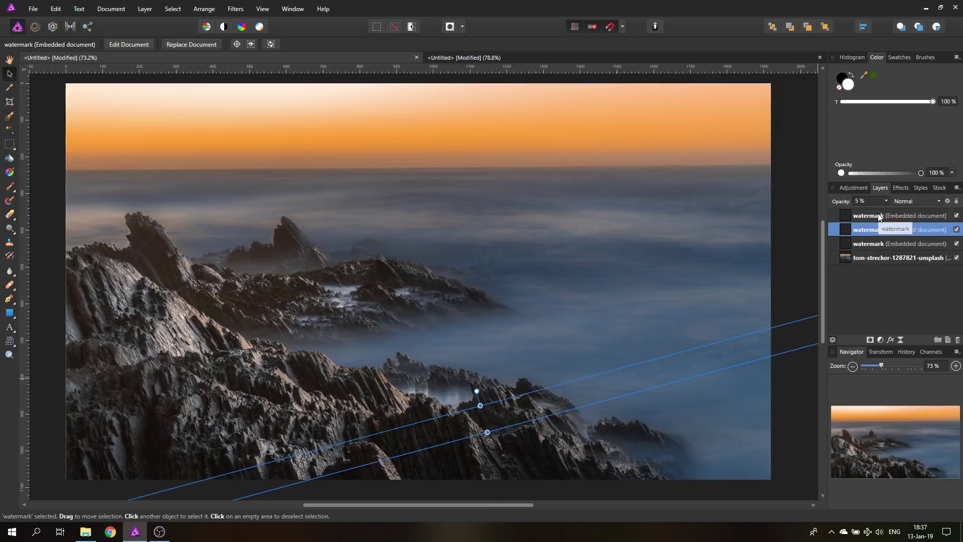
{"action": "left_click", "coordinate": [879, 215]}
{"action": "left_click", "coordinate": [957, 340]}
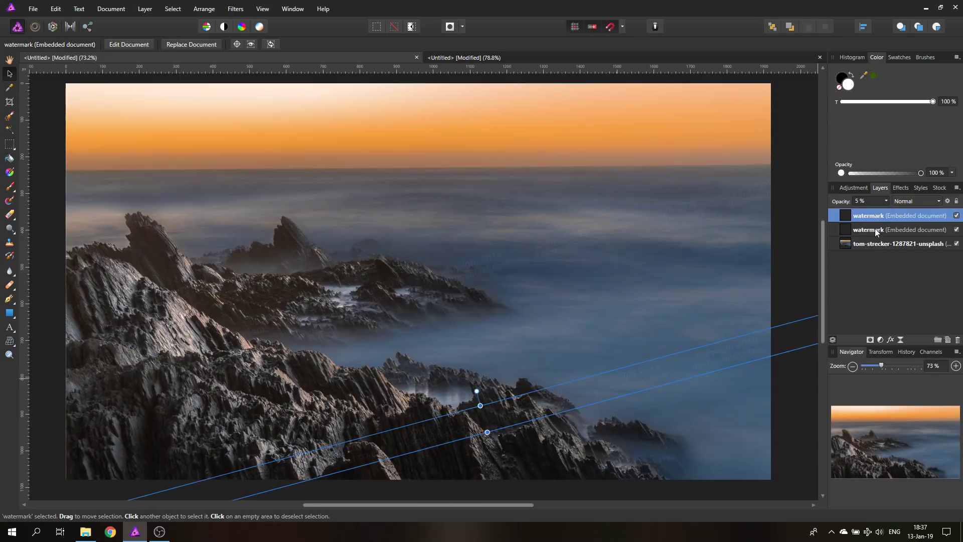
{"action": "left_click", "coordinate": [958, 341]}
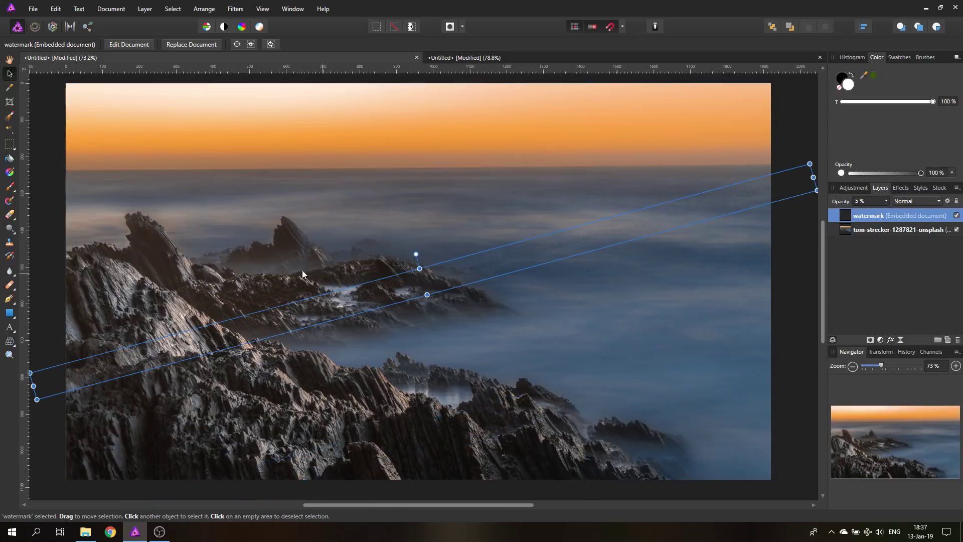
{"action": "left_click", "coordinate": [44, 126]}
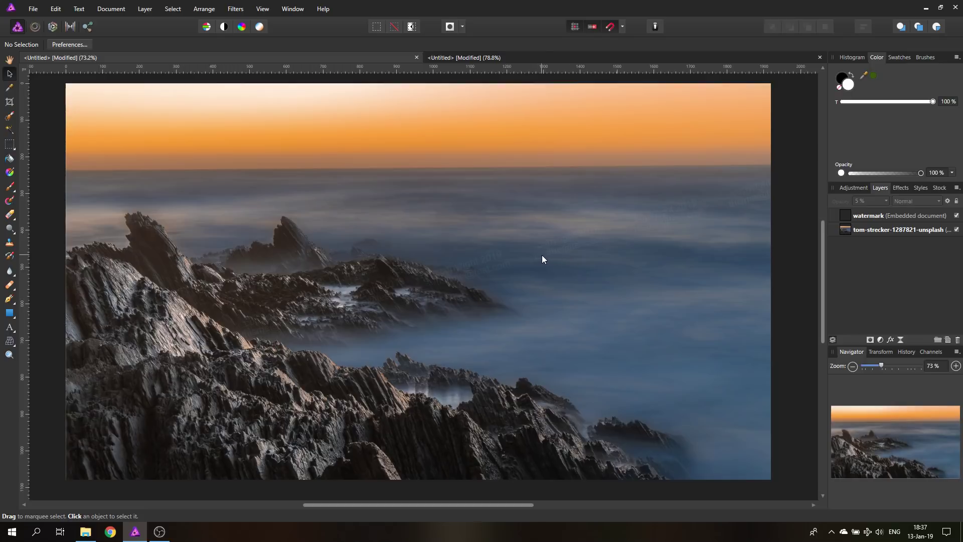
- Nudge the faint diagonal watermark slightly lower across the rocks
{"action": "left_click_drag", "start_coordinate": [542, 259], "coordinate": [545, 289]}
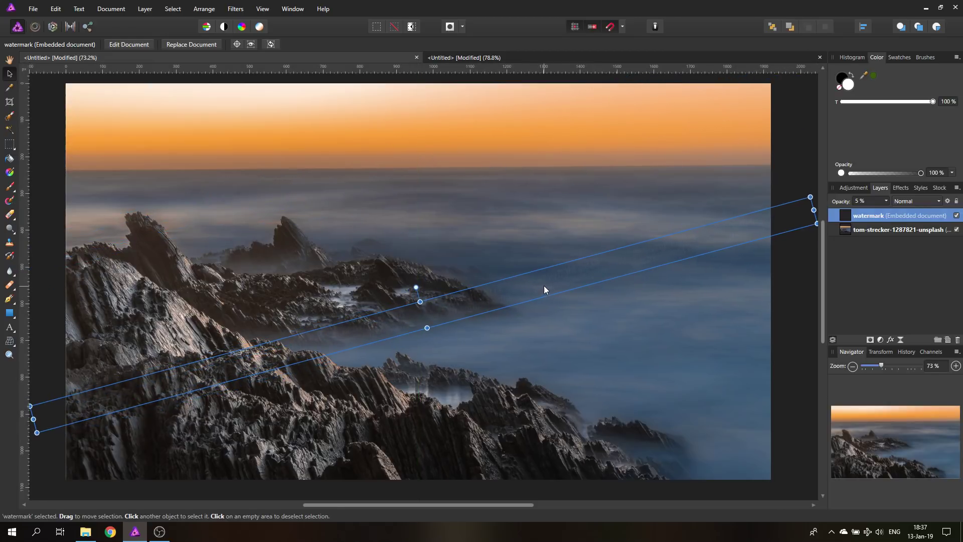
- In the watermark strip document, make the dark grey Rectangle backing visible behind the text
{"action": "left_click", "coordinate": [495, 55]}
{"action": "key", "text": "h"}
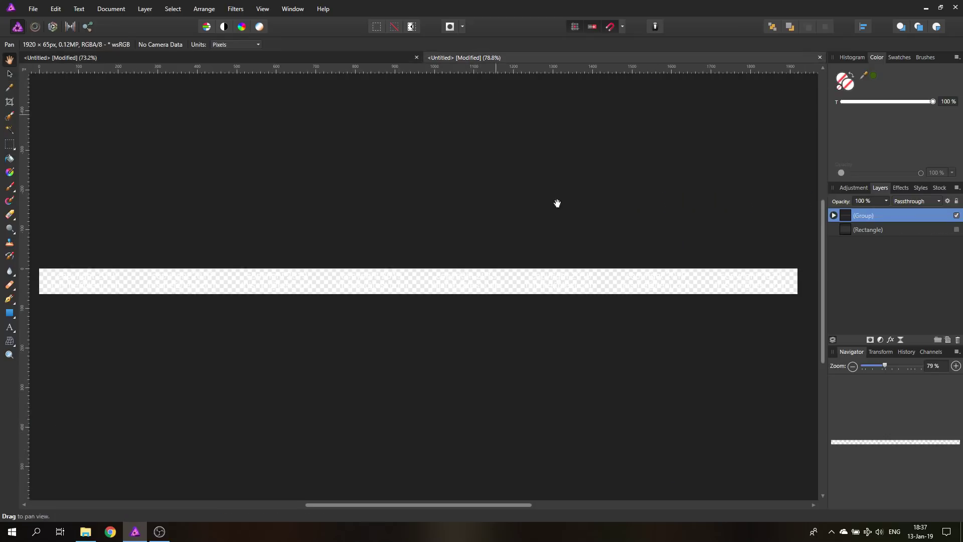
{"action": "left_click", "coordinate": [956, 229]}
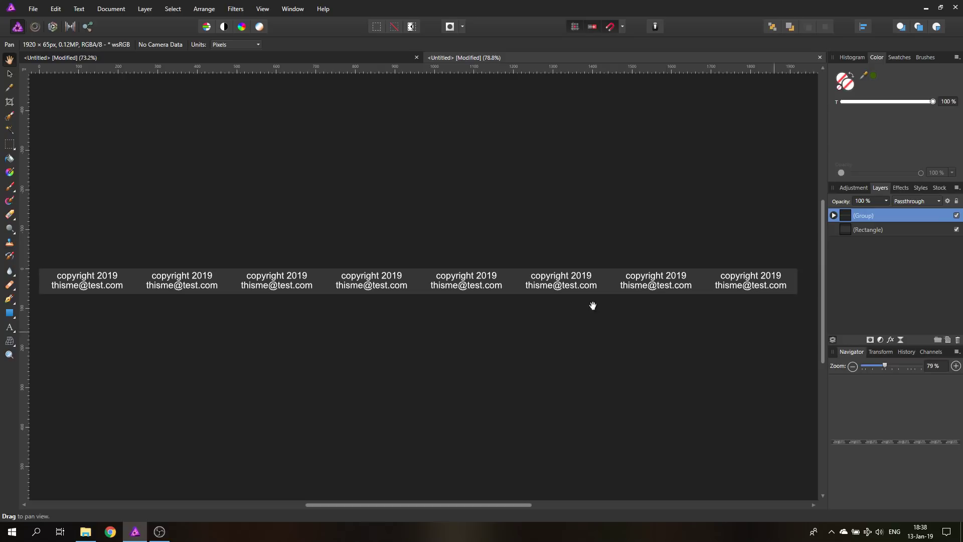
- Bring up File > Export settings with PNG selected, then cancel
{"action": "left_click", "coordinate": [33, 12]}
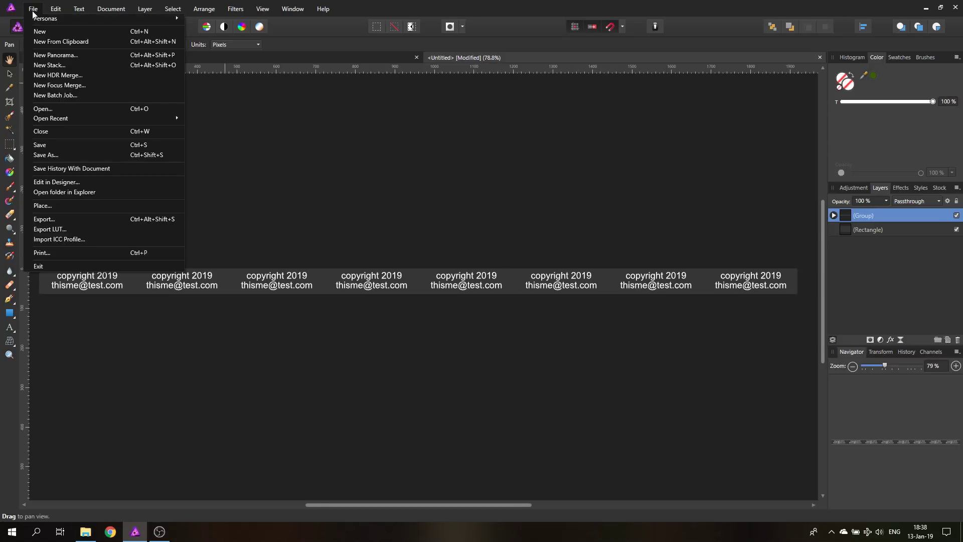
{"action": "left_click", "coordinate": [78, 226]}
{"action": "left_click", "coordinate": [341, 198]}
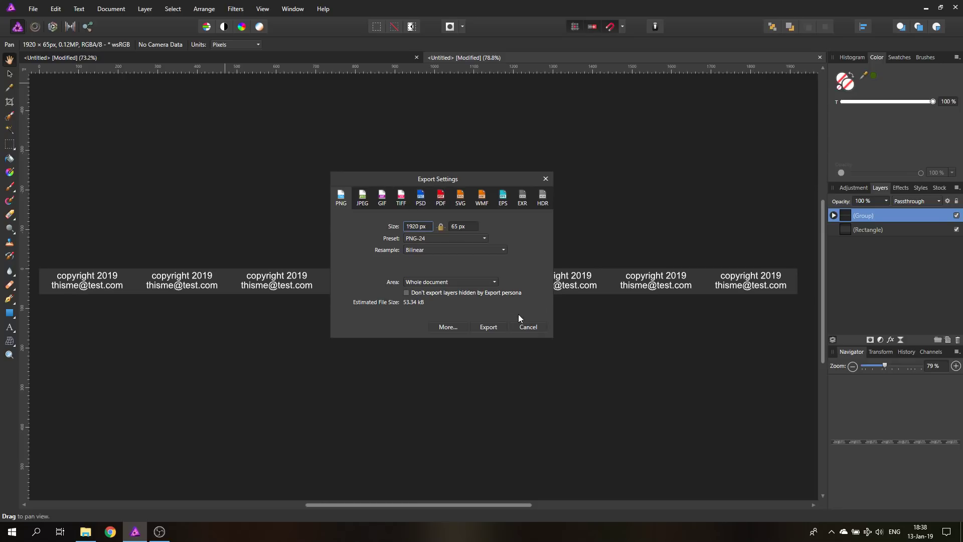
{"action": "left_click", "coordinate": [526, 326]}
- Dismiss the File menu without choosing Save As, leaving the strip document showing
{"action": "left_click", "coordinate": [40, 12]}
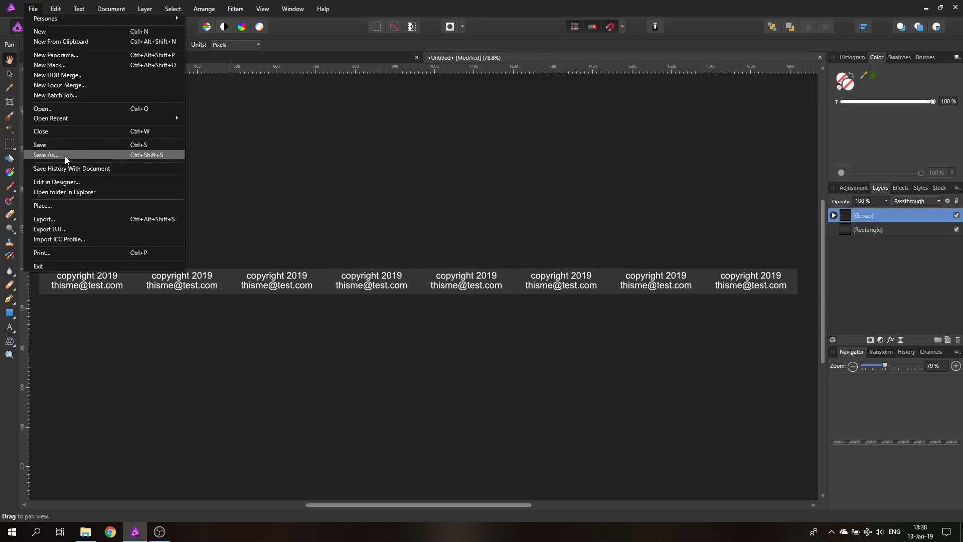
{"action": "left_click", "coordinate": [33, 9]}
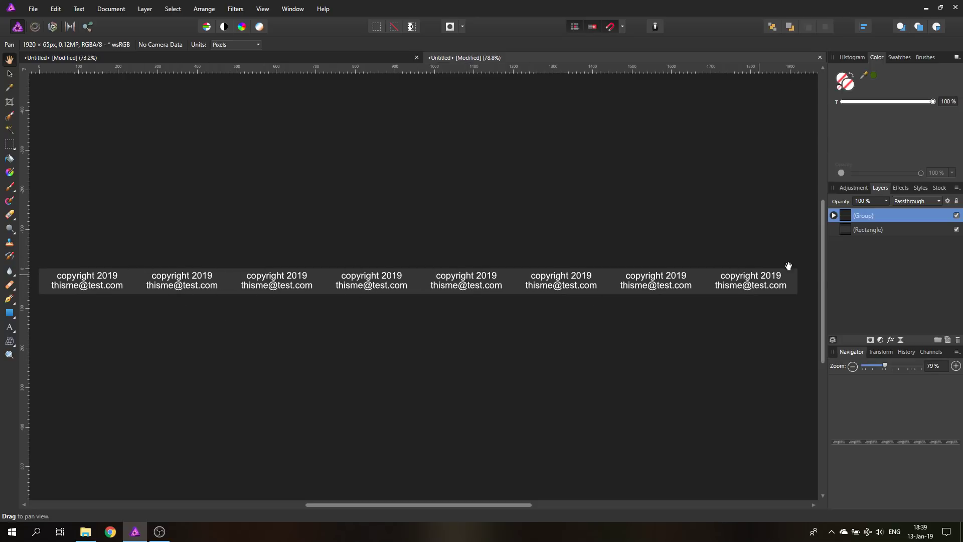
- Expand the (Group) to select the second copyright text layer, then return to the seascape
{"action": "left_click", "coordinate": [834, 216]}
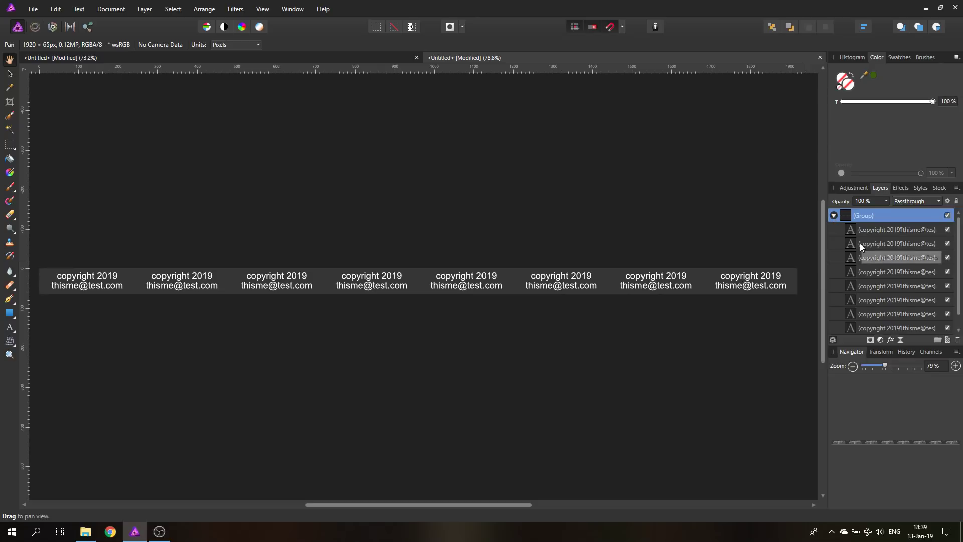
{"action": "left_click", "coordinate": [855, 244]}
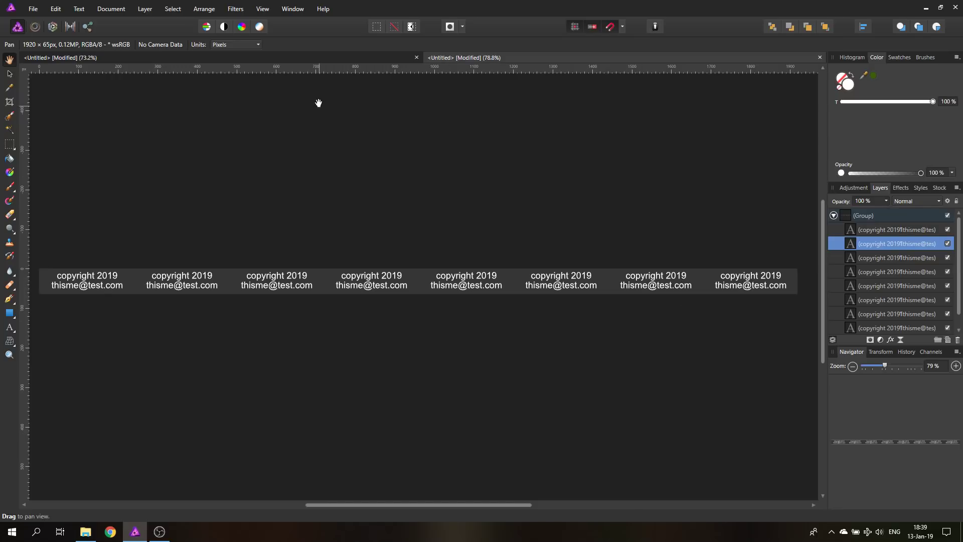
{"action": "left_click", "coordinate": [337, 60]}
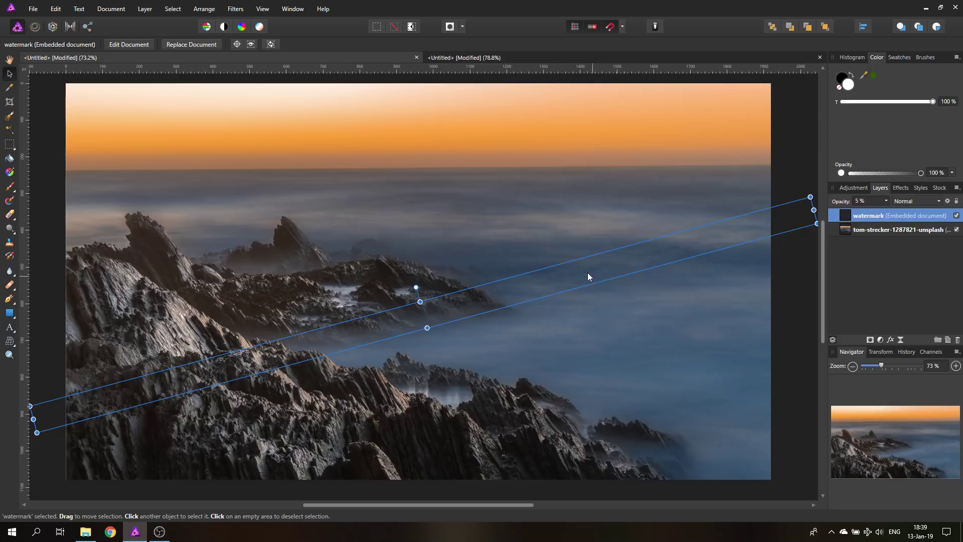
- Deselect the seascape watermark, return to the watermark strip document, and take the Hand tool
{"action": "left_click", "coordinate": [52, 146]}
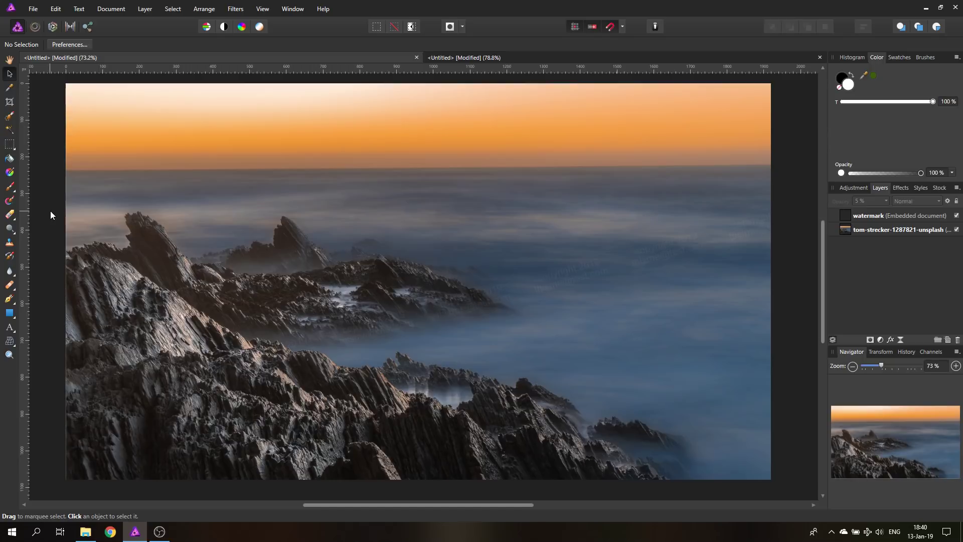
{"action": "left_click", "coordinate": [465, 58]}
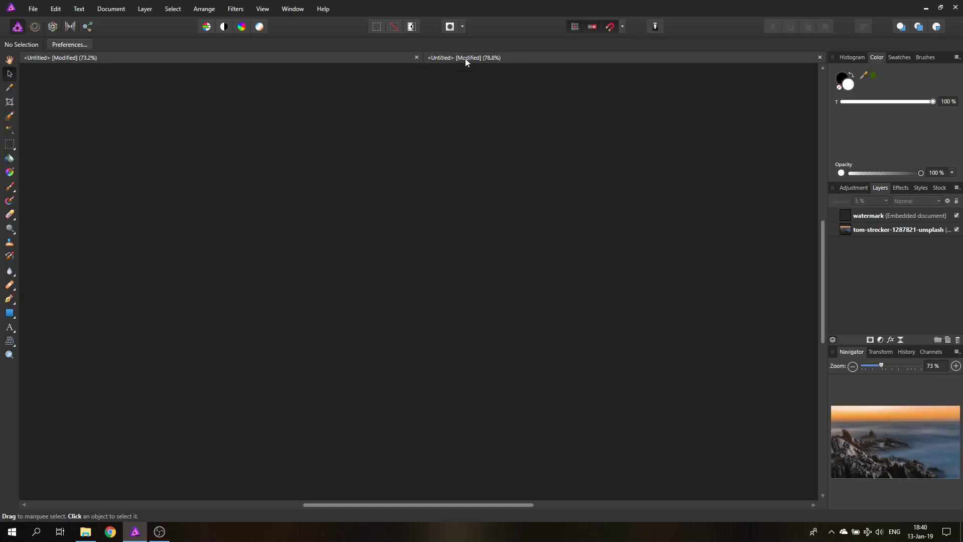
{"action": "key", "text": "h"}
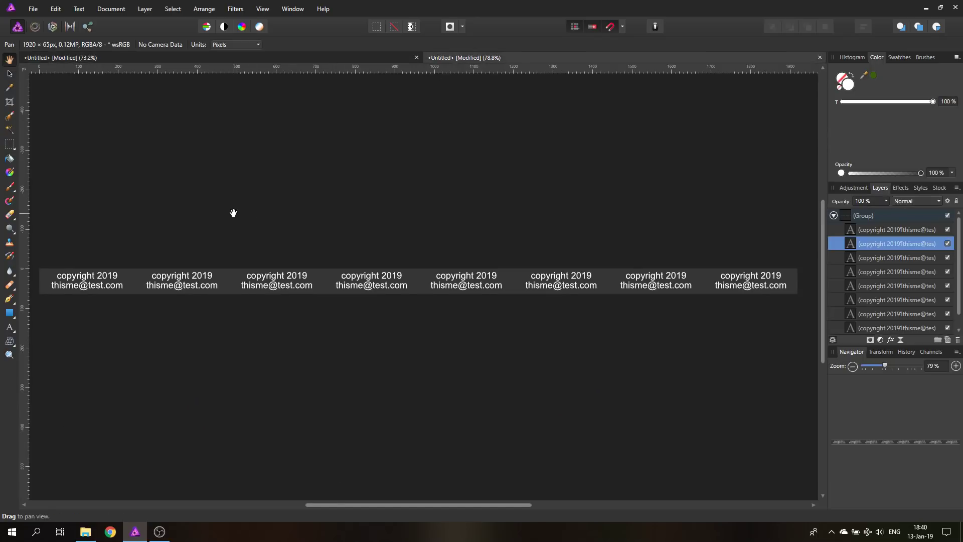